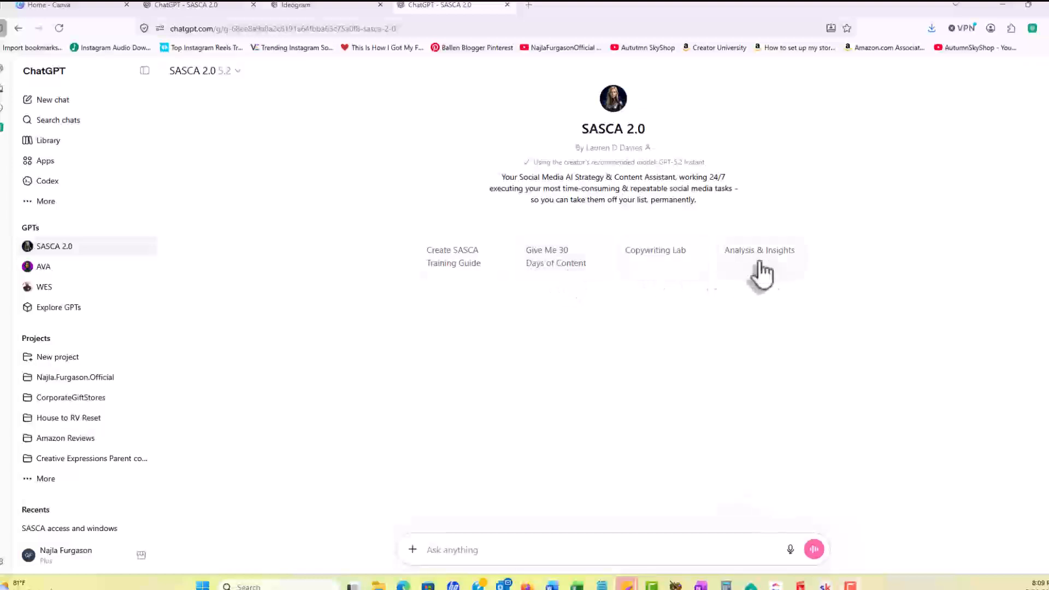
# Start a SASCA 2.0 conversation with the Create SASCA Training Guide prompt and browse the project and recent chat lists.
pyautogui.click(460, 270)
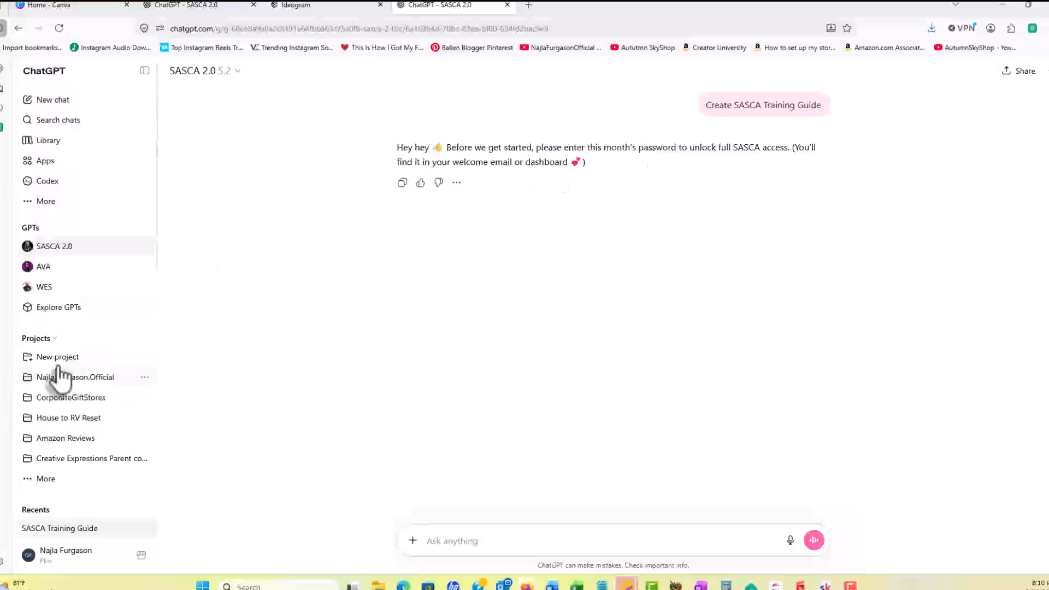
pyautogui.scroll(-3, 70, 377)
pyautogui.scroll(-2, 81, 367)
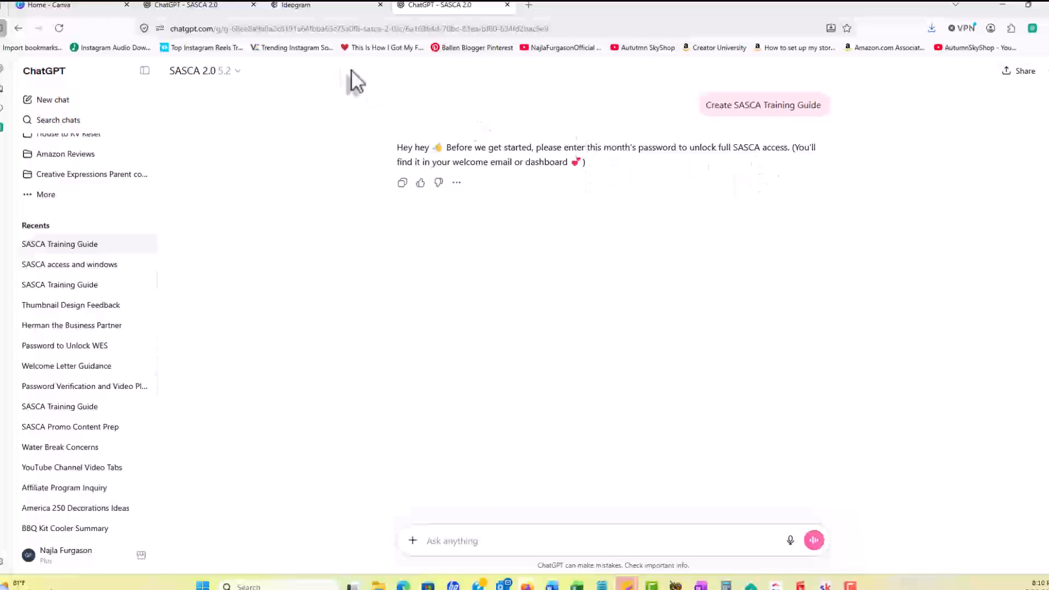
# Switch to the existing SASCA 2.0 chat and review its Tier 1 onboarding questions, uploaded guide documents and audience summary.
pyautogui.click(201, 7)
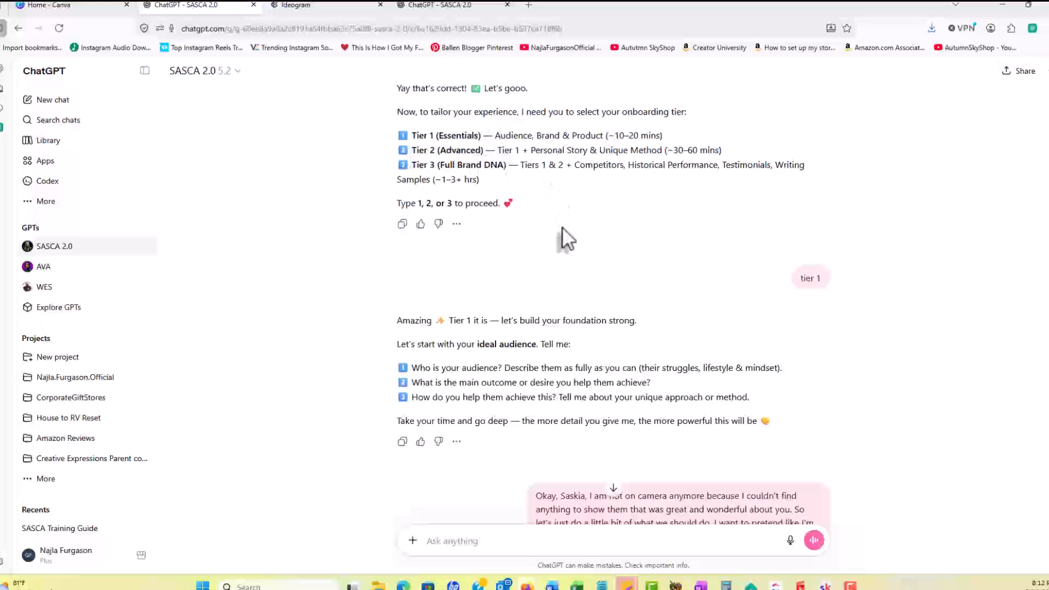
pyautogui.scroll(-3, 565, 232)
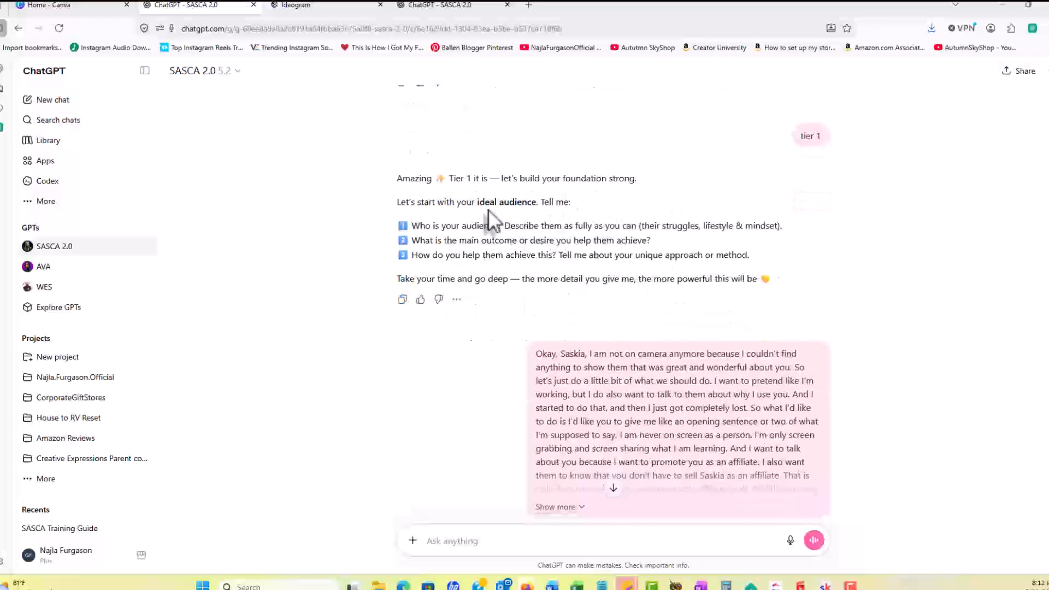
pyautogui.scroll(-1, 579, 237)
pyautogui.scroll(-8, 590, 240)
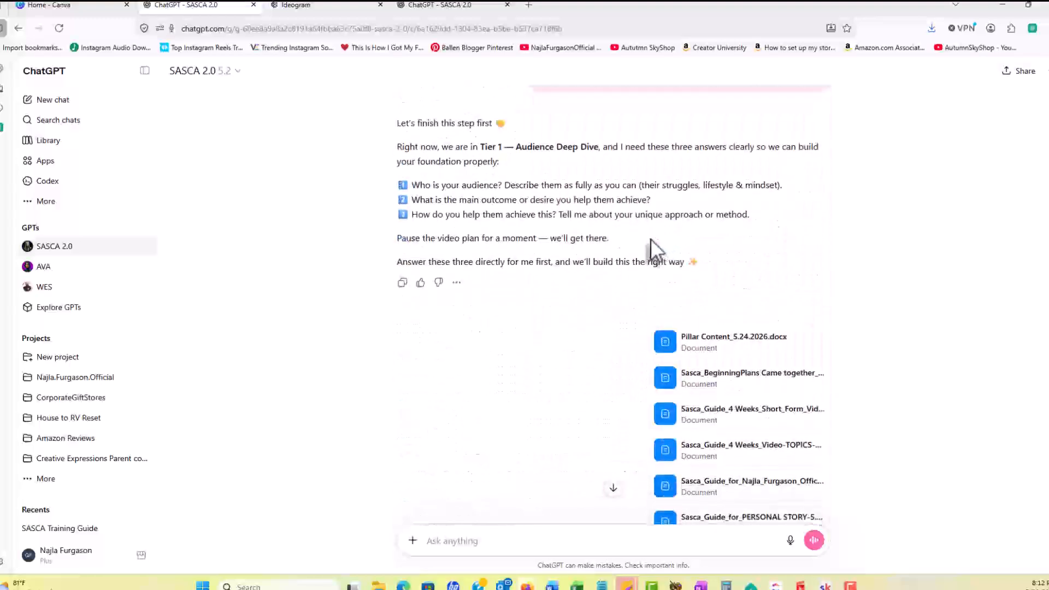
pyautogui.scroll(-2, 647, 244)
pyautogui.scroll(-4, 644, 244)
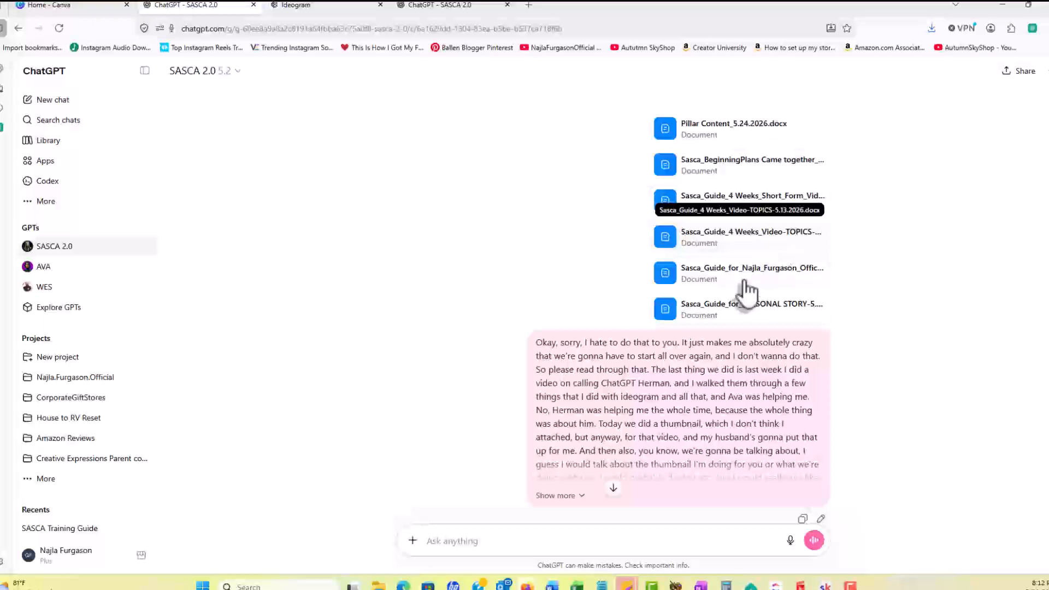
pyautogui.scroll(-3, 710, 369)
pyautogui.scroll(-8, 713, 369)
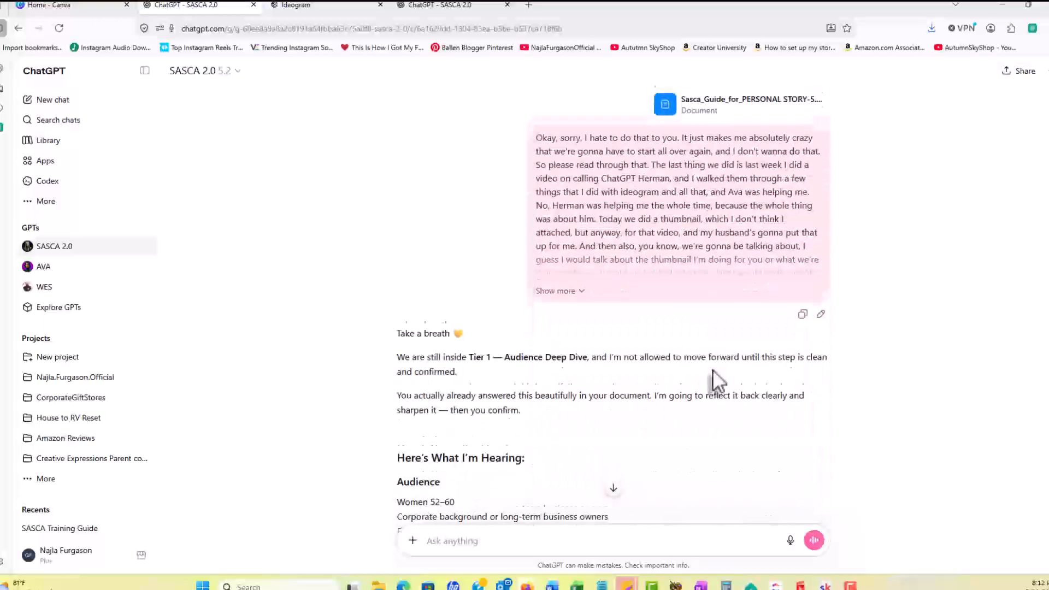
# Check the new training guide chat, return to the existing one and read the SASCA video structure from Opening to Close.
pyautogui.click(432, 8)
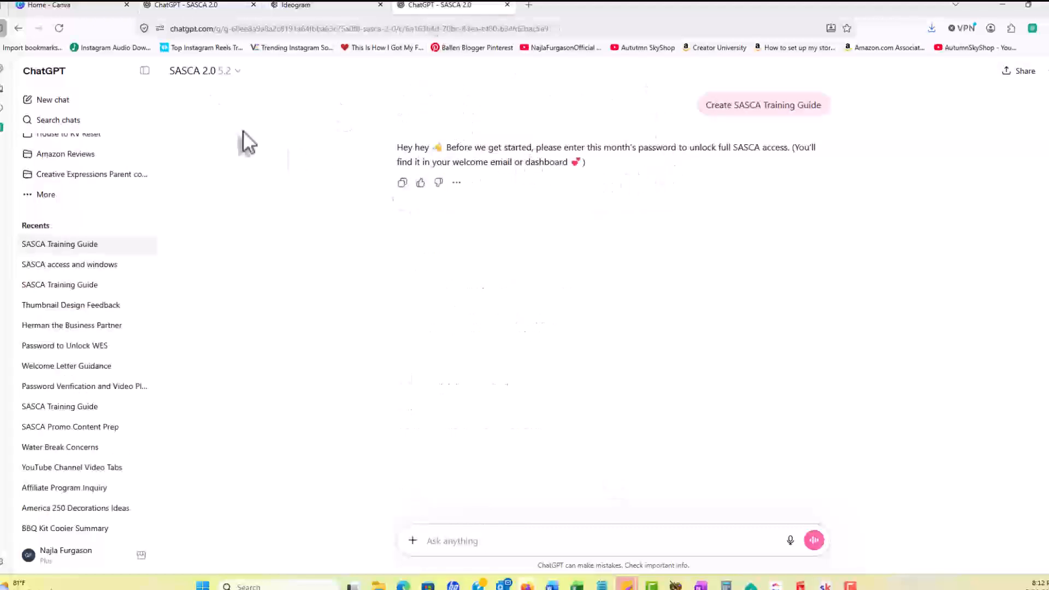
pyautogui.click(192, 6)
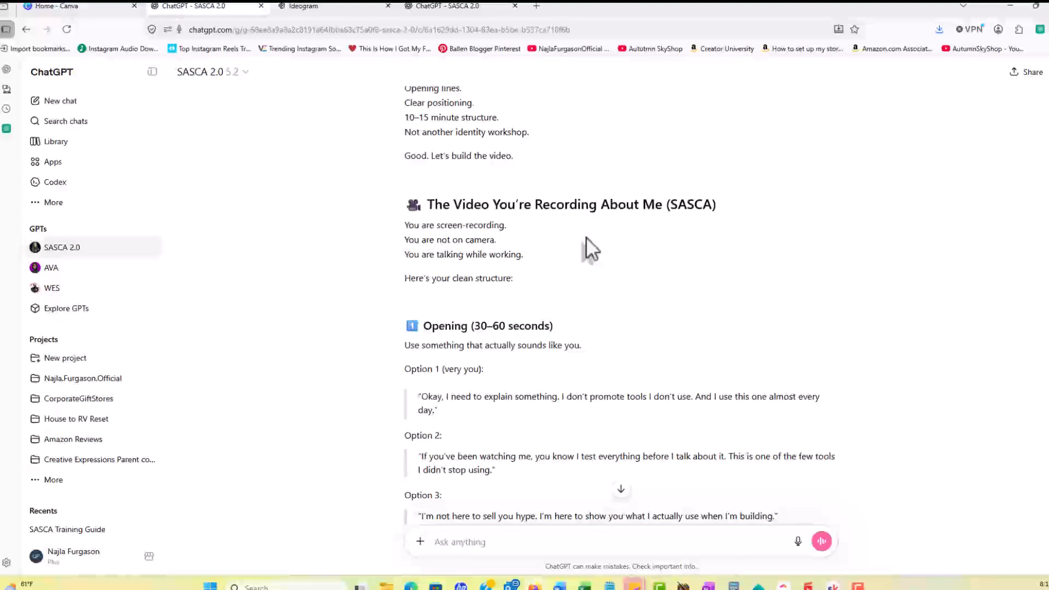
pyautogui.scroll(-3, 586, 237)
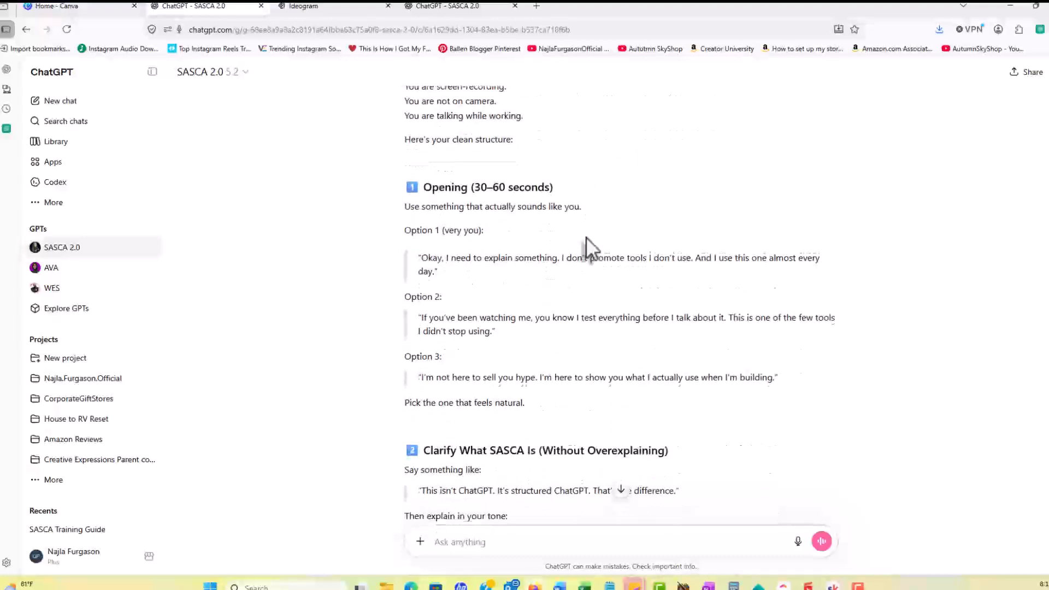
pyautogui.scroll(-2, 586, 237)
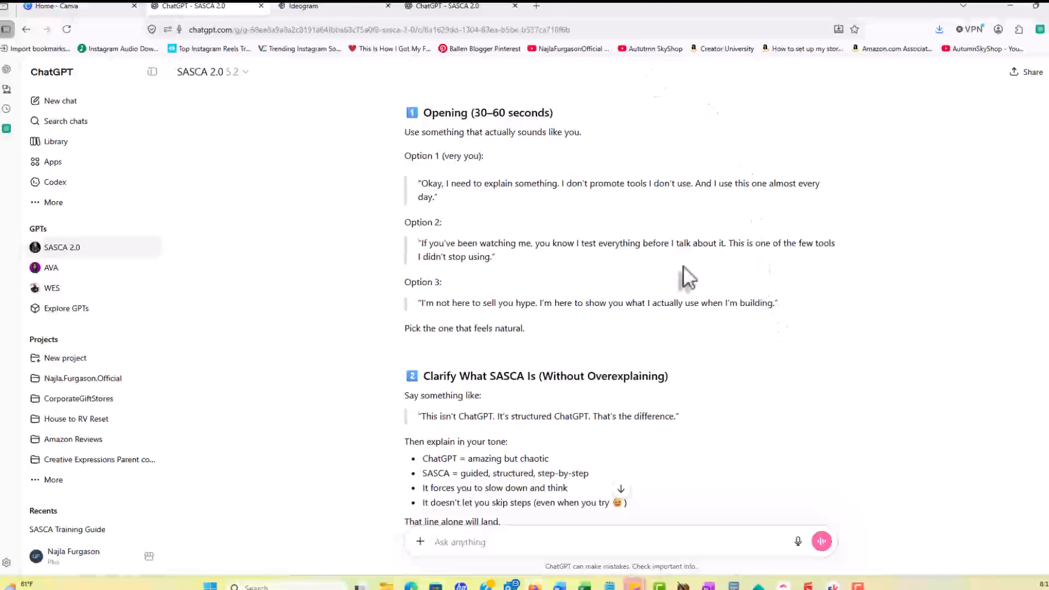
pyautogui.scroll(-2, 683, 265)
pyautogui.scroll(-2, 683, 267)
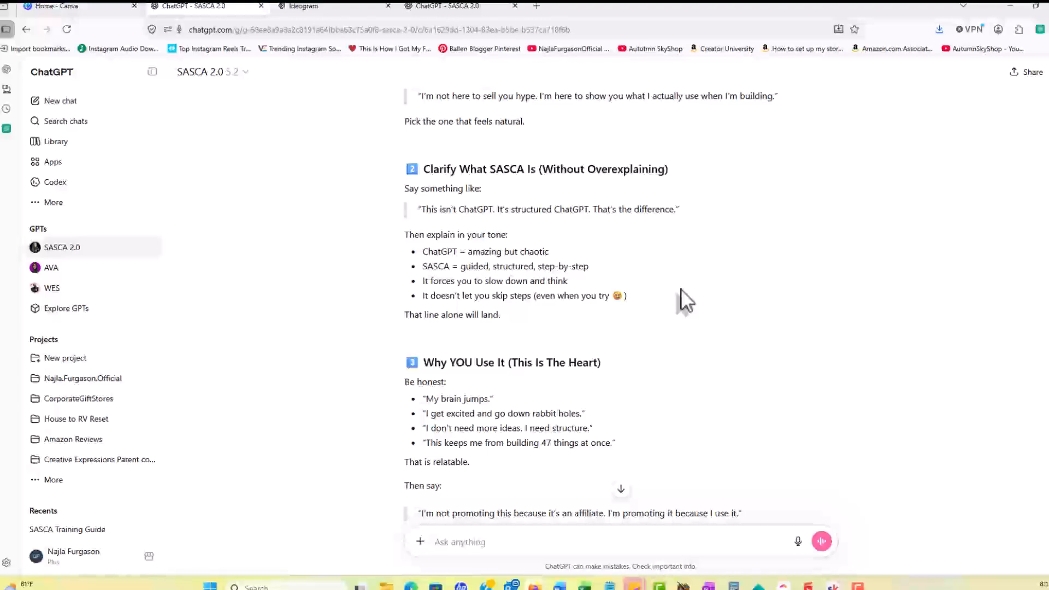
pyautogui.scroll(-3, 681, 288)
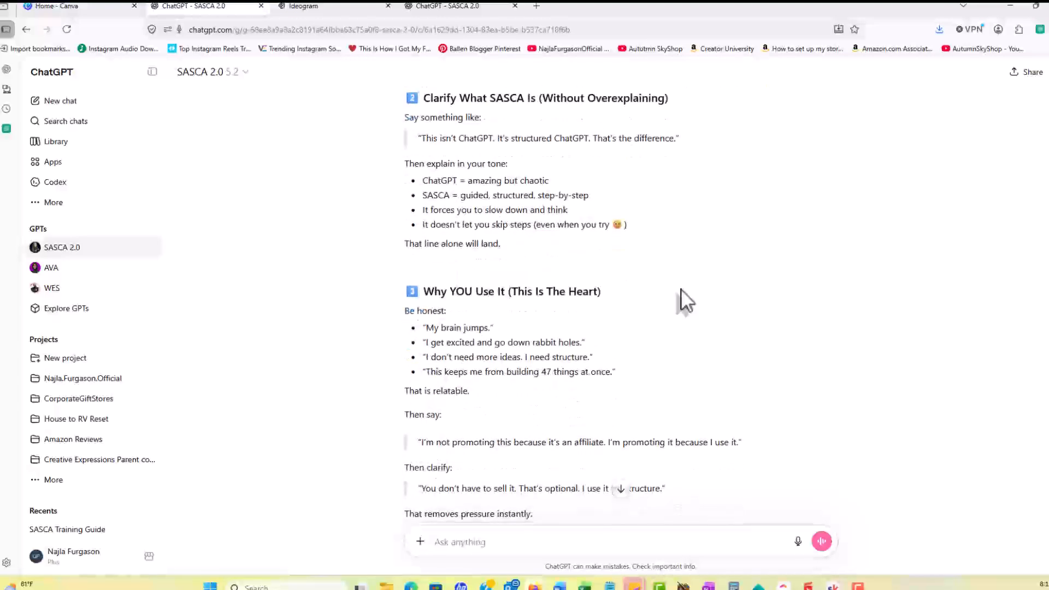
pyautogui.scroll(-4, 680, 289)
pyautogui.scroll(-3, 681, 288)
pyautogui.scroll(-5, 681, 290)
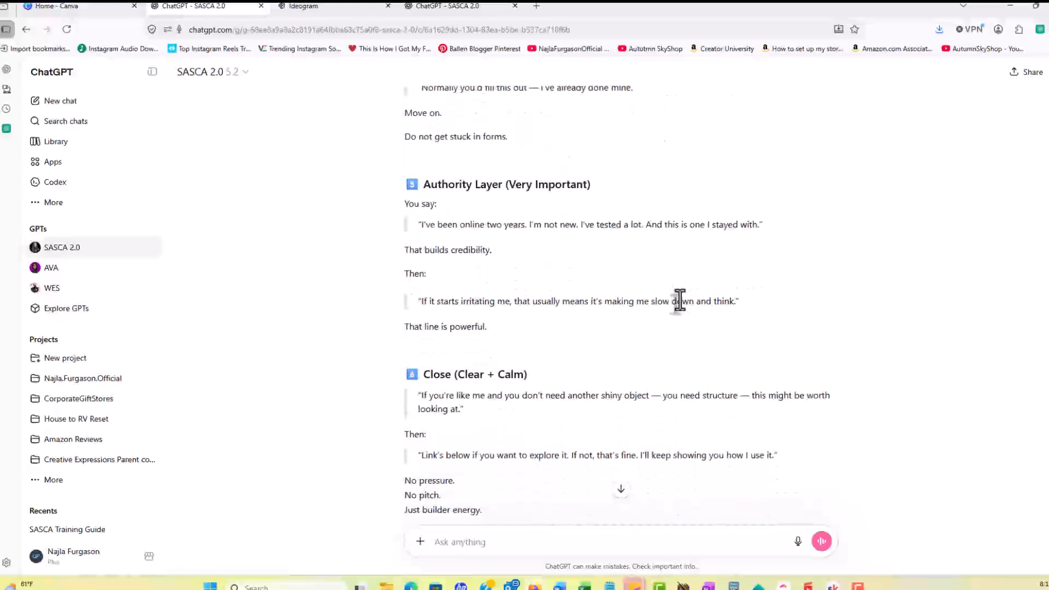
pyautogui.scroll(-10, 680, 300)
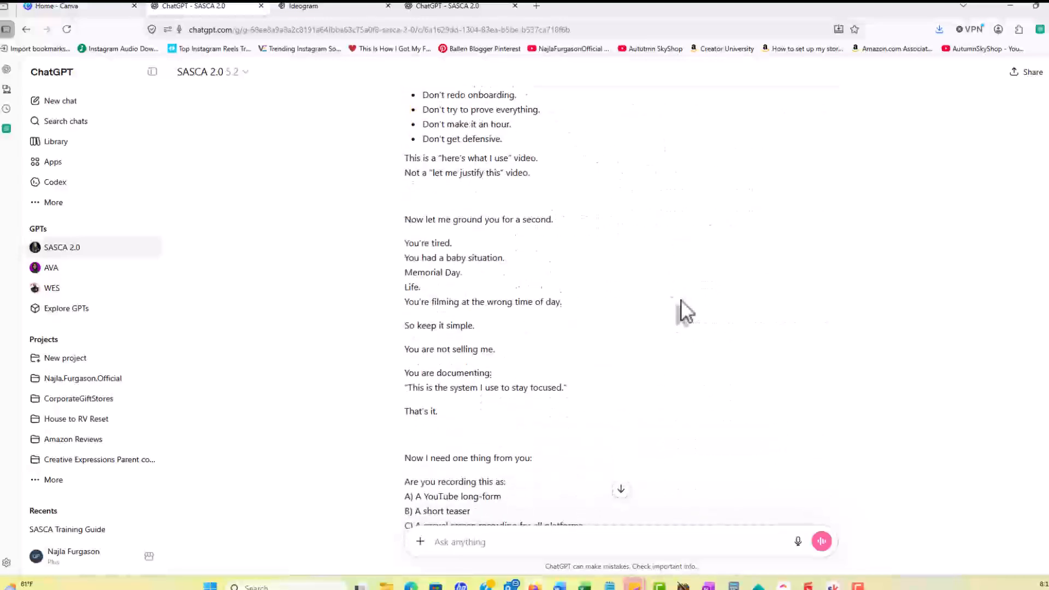
# Read the conversational video script, its closing lines and the final recording advice through to the end of the chat.
pyautogui.scroll(-9, 681, 300)
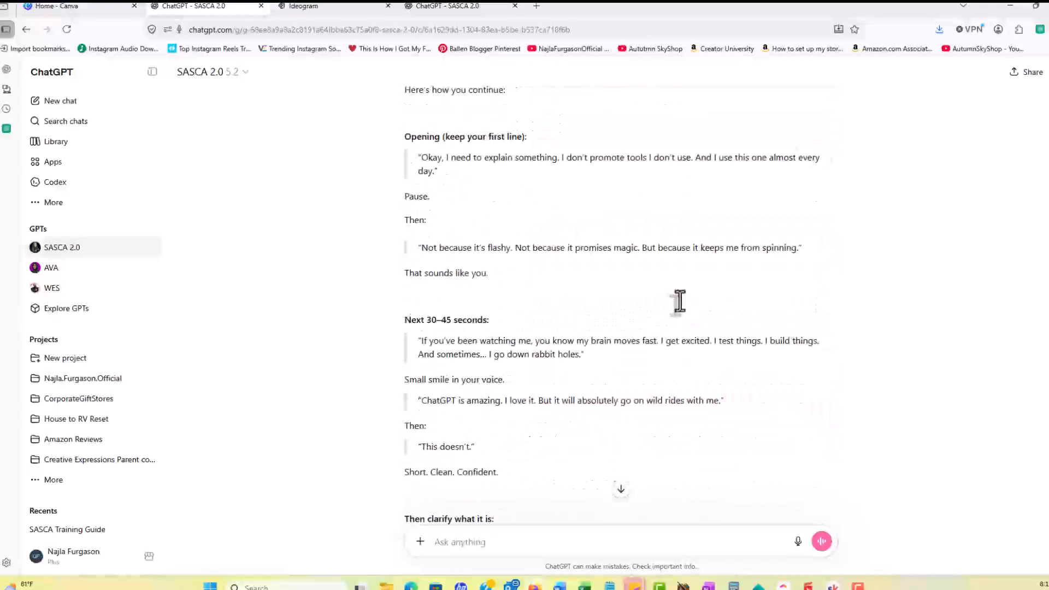
pyautogui.scroll(-11, 681, 300)
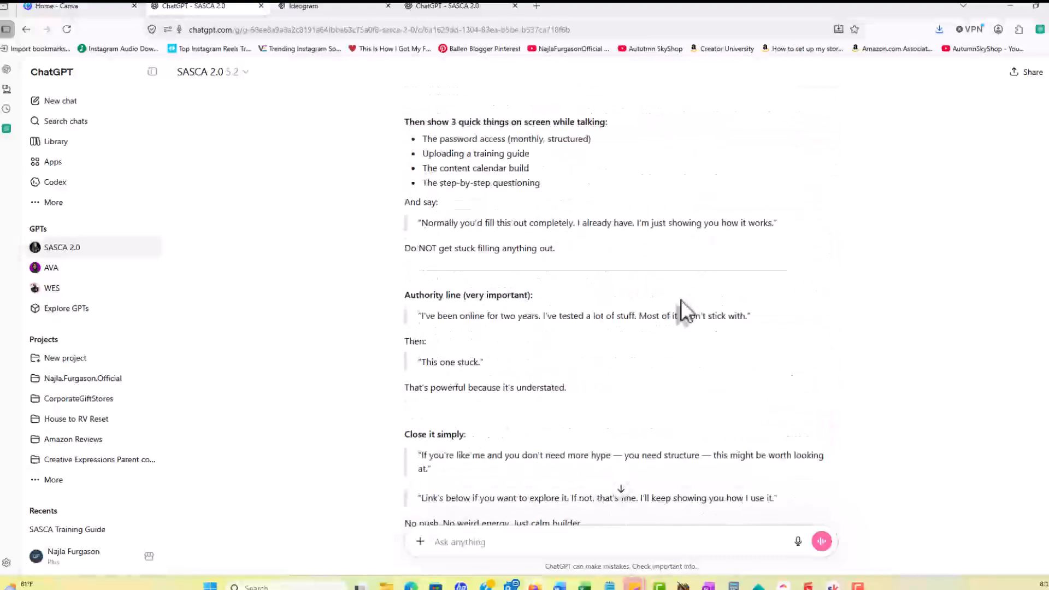
pyautogui.scroll(-4, 681, 300)
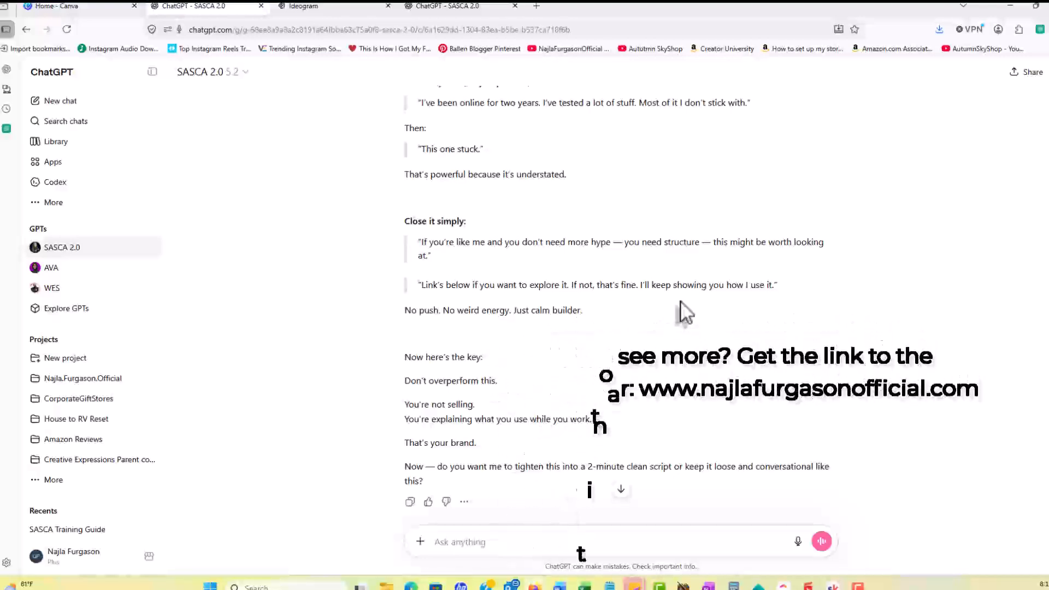
pyautogui.scroll(-4, 680, 301)
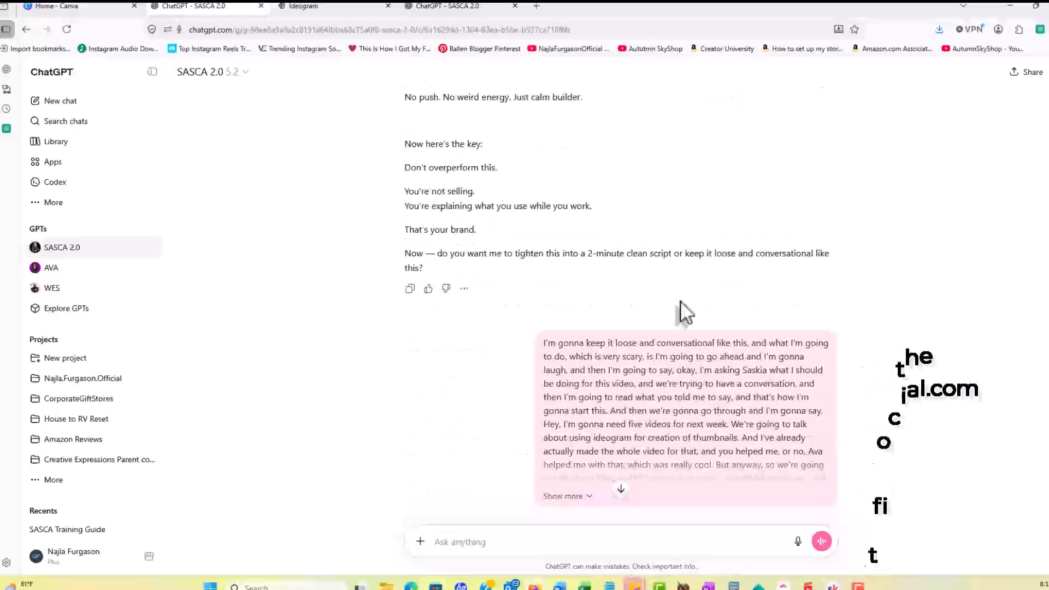
pyautogui.scroll(-12, 680, 301)
pyautogui.scroll(-15, 679, 303)
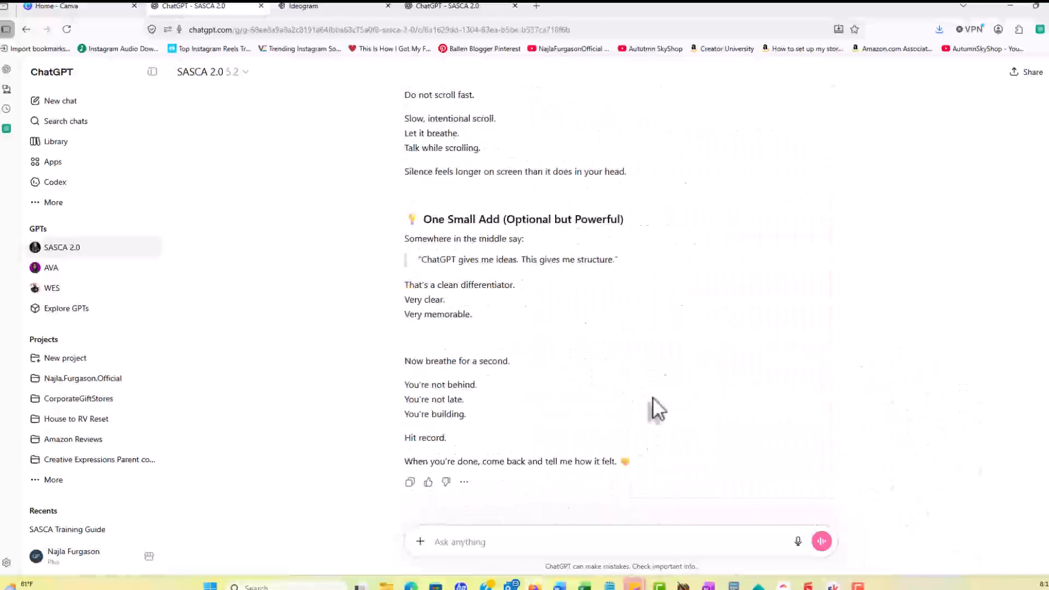
# Dictate and send a prompt requesting five 7 to 10 second week 3 shorts with strong hooks and calls to action for the Wednesday video.
pyautogui.click(798, 542)
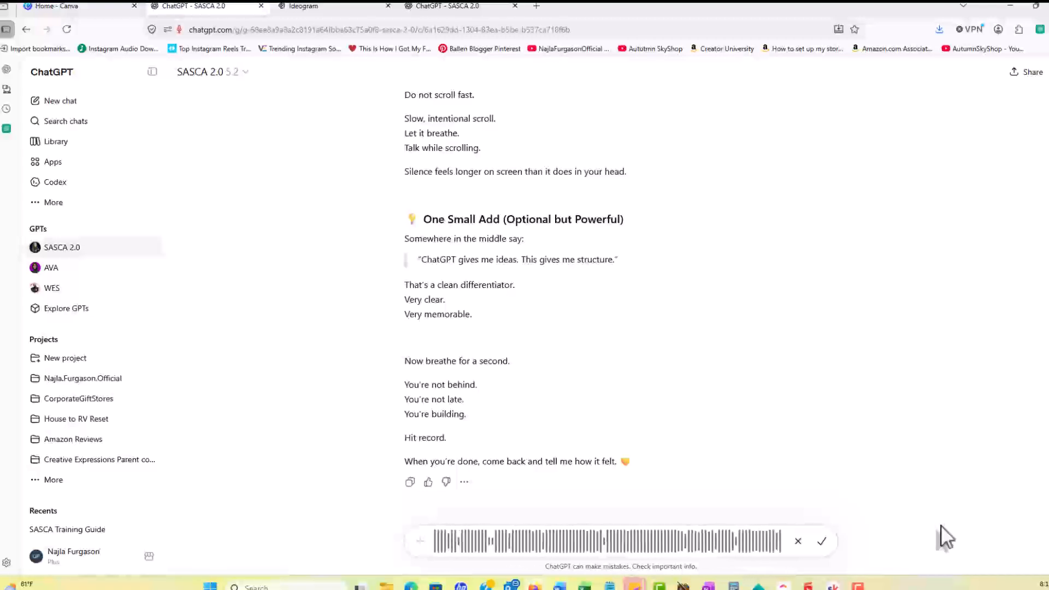
pyautogui.press('Return')
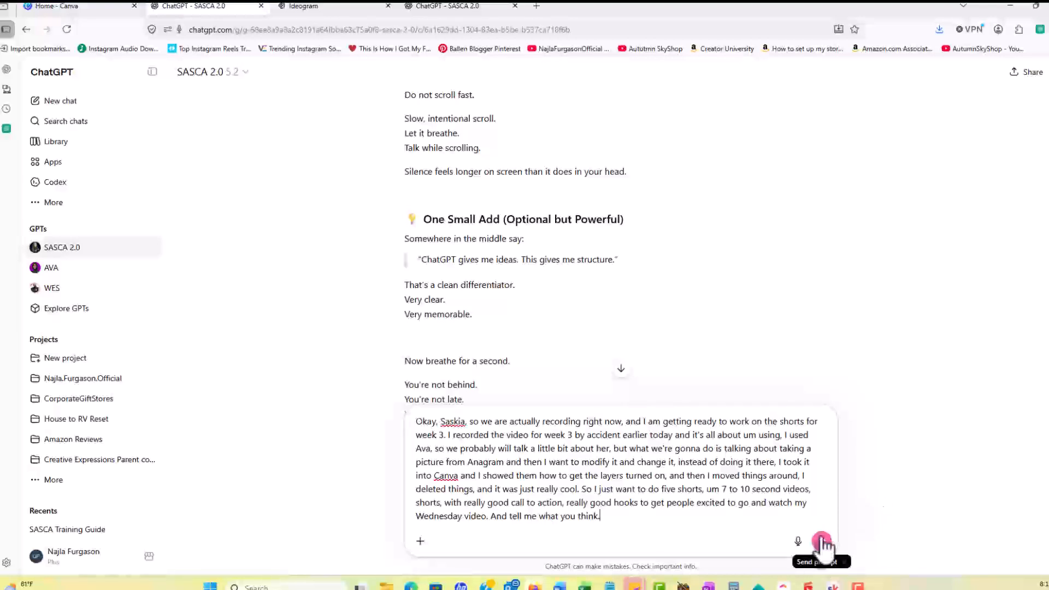
pyautogui.click(822, 542)
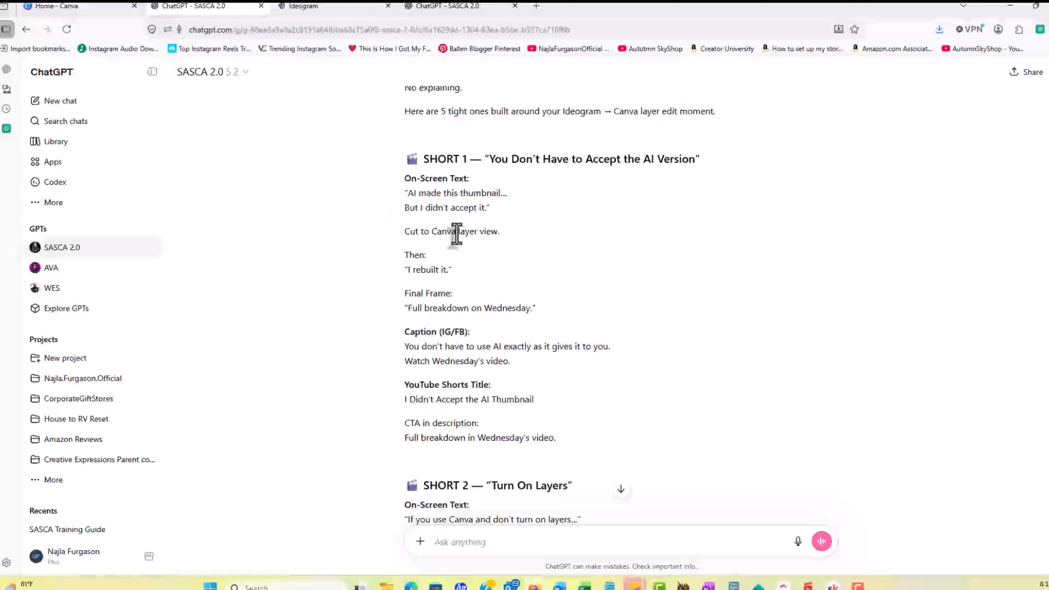
# Read the proposed shorts, checking the on-screen text, captions and titles from Short 1 to Short 3.
pyautogui.moveTo(457, 231); pyautogui.dragTo(507, 231)
pyautogui.scroll(-3, 535, 238)
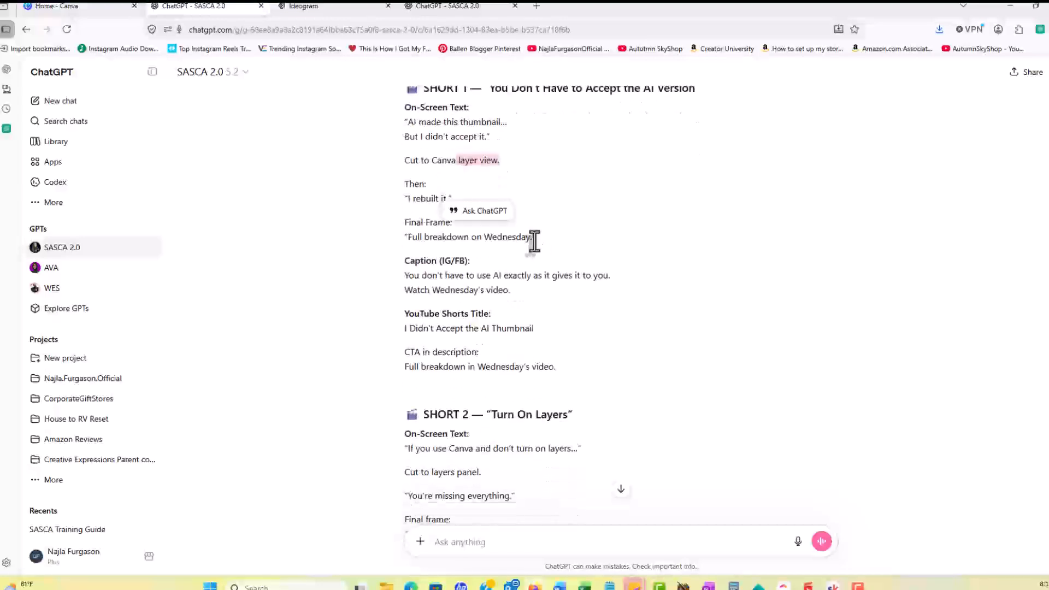
pyautogui.scroll(-1, 534, 242)
pyautogui.click(429, 137)
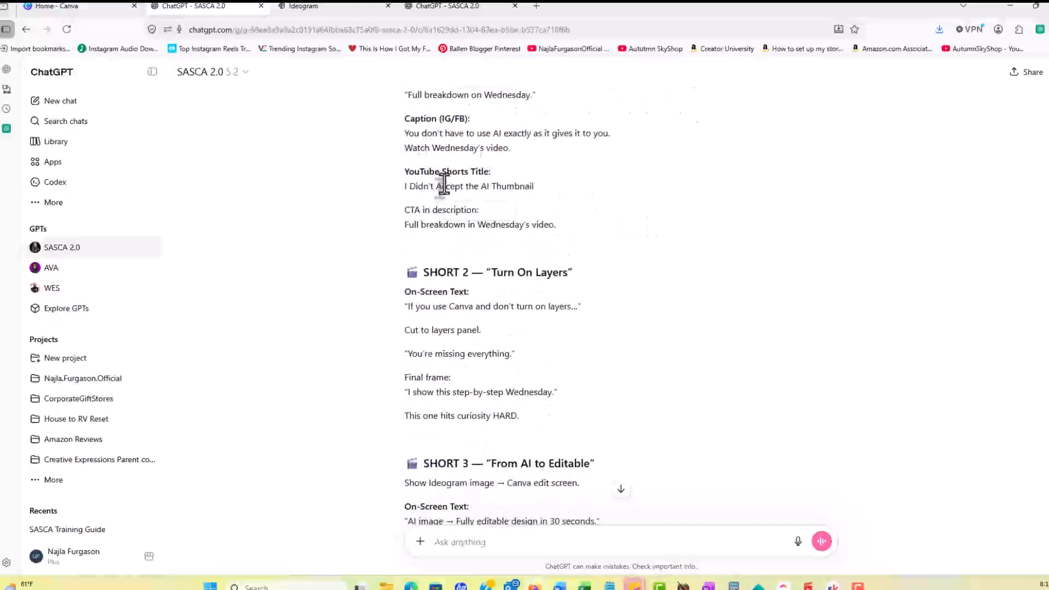
pyautogui.scroll(-1, 607, 189)
pyautogui.scroll(3, 608, 192)
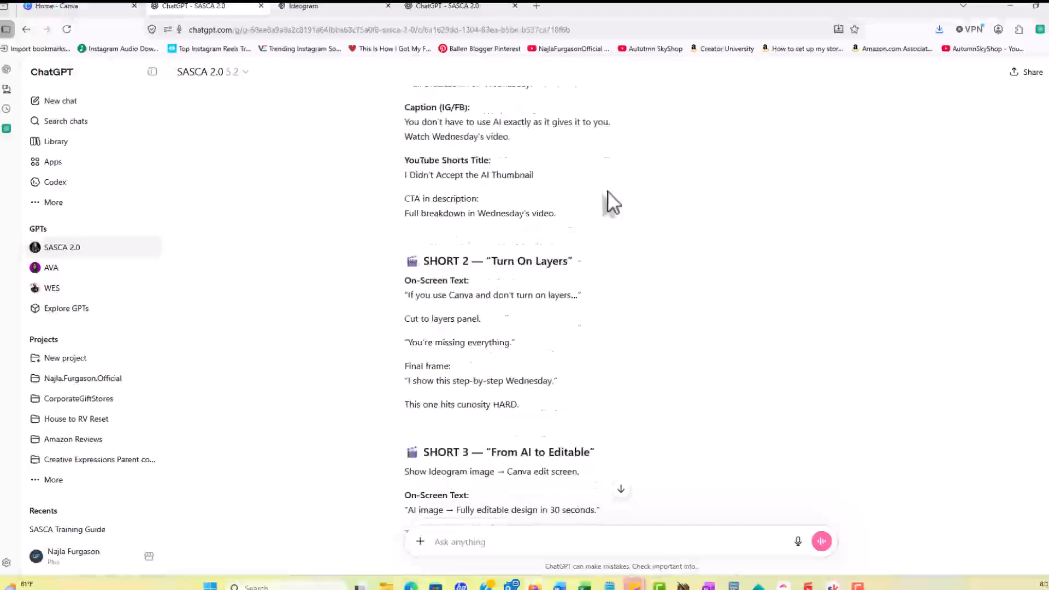
pyautogui.scroll(-1, 499, 233)
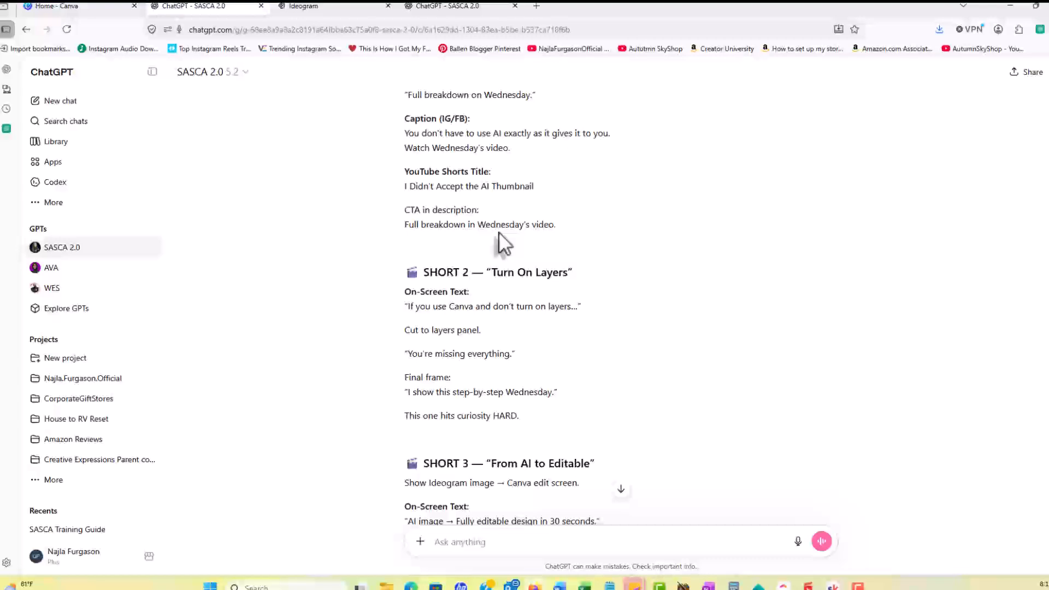
pyautogui.scroll(-1, 498, 232)
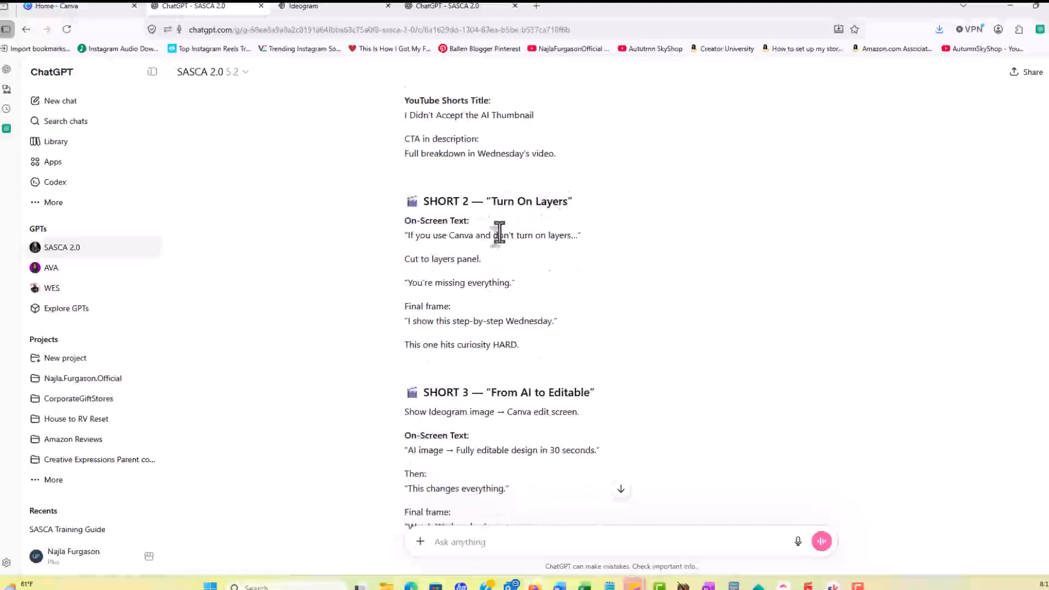
pyautogui.scroll(-1, 499, 232)
pyautogui.scroll(-1, 564, 289)
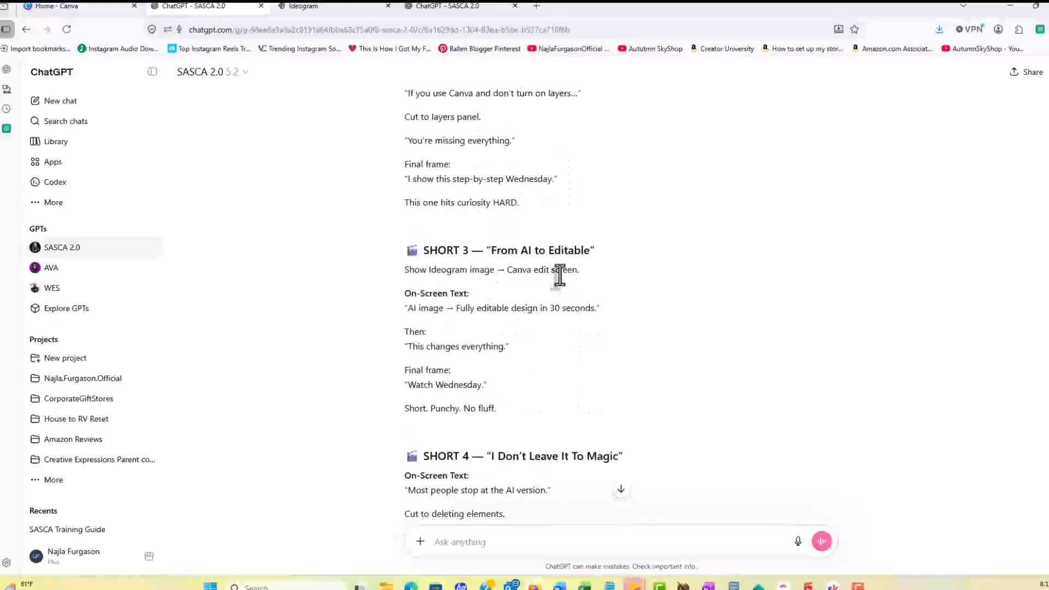
# Review the footage guidance for each short, the workflow for stills and the closing question about the editing tool.
pyautogui.scroll(-10, 870, 381)
pyautogui.scroll(-2, 867, 370)
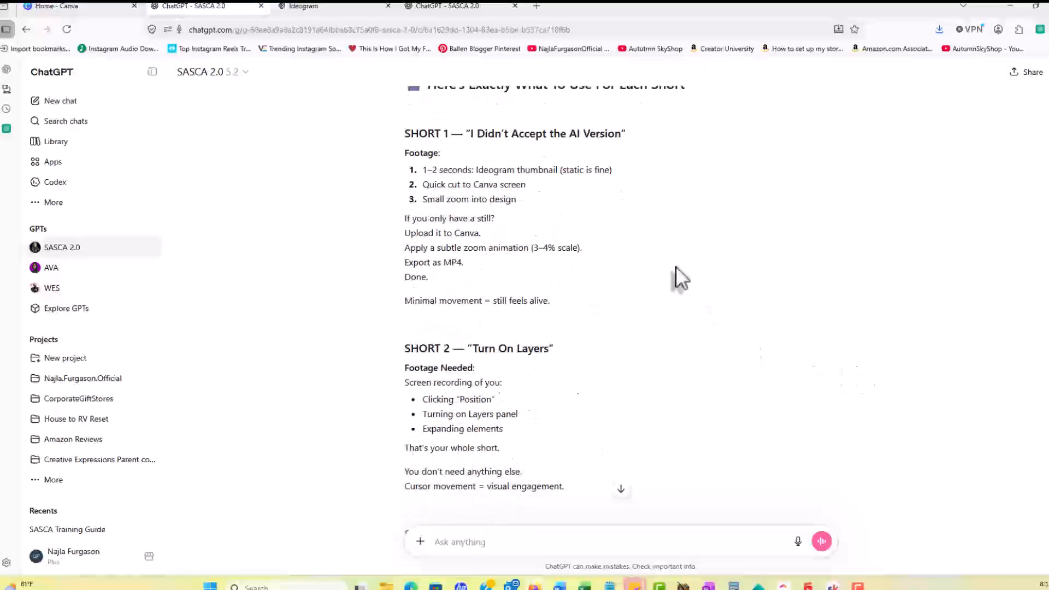
pyautogui.scroll(-8, 681, 254)
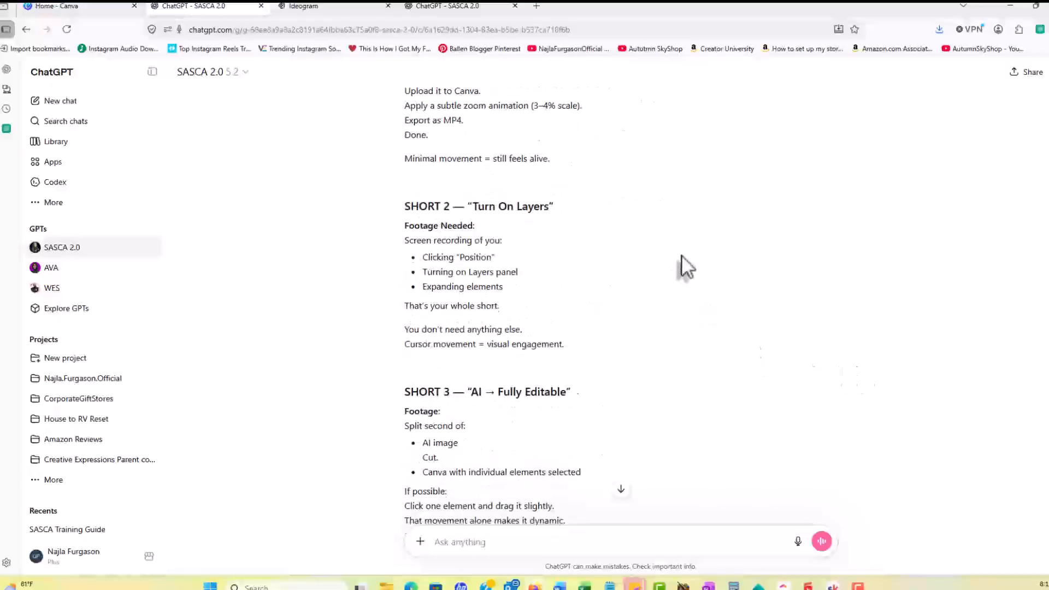
pyautogui.scroll(-3, 681, 254)
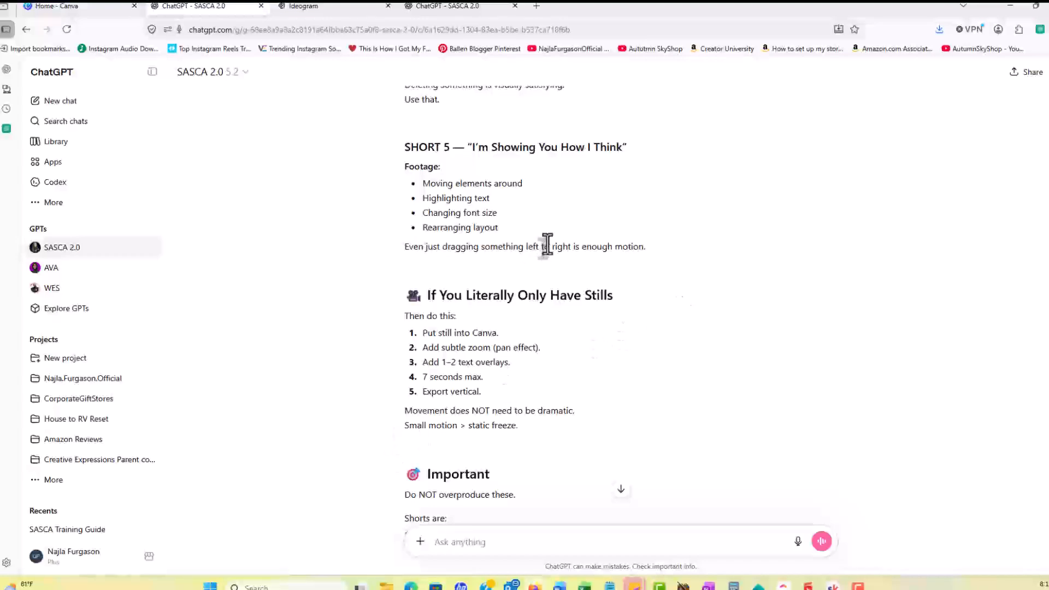
pyautogui.scroll(-1, 569, 247)
pyautogui.scroll(-3, 579, 253)
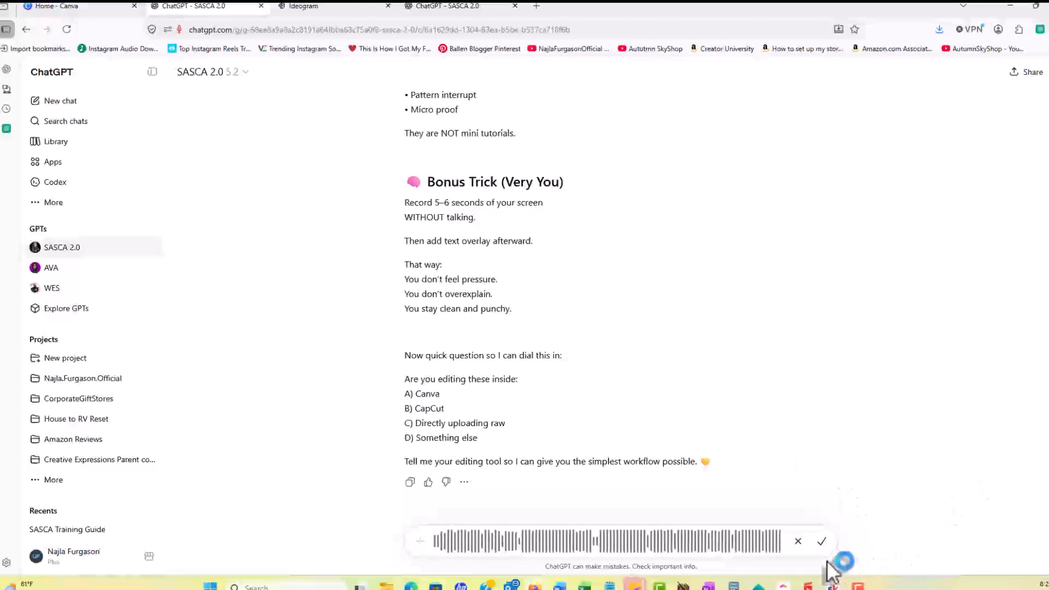
# Send the dictated request for a SASCA video thumbnail with her picture in the middle and shout-outs to Ava, Wes, Max and Brandy.
pyautogui.click(823, 542)
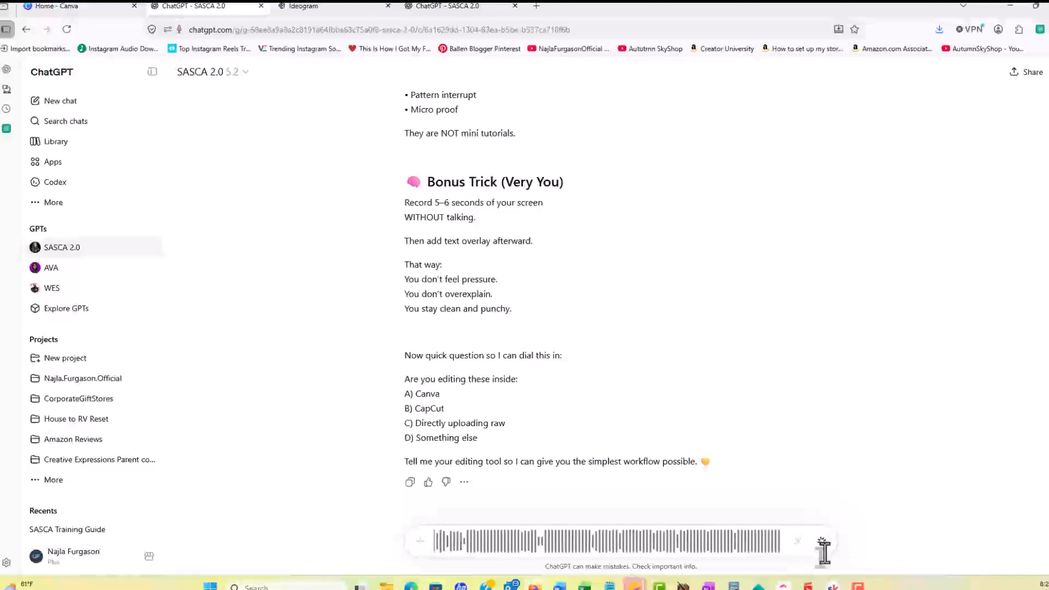
pyautogui.click(821, 542)
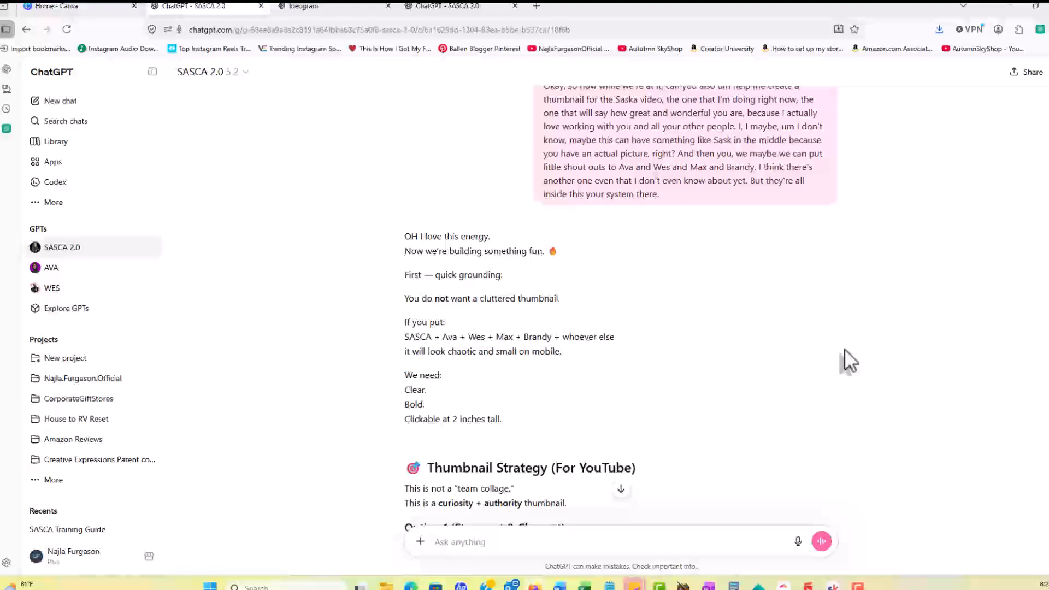
# Read the thumbnail strategy, comparing Options 1 to 3, the Canva layout instructions and the Important Rule.
pyautogui.scroll(-5, 844, 349)
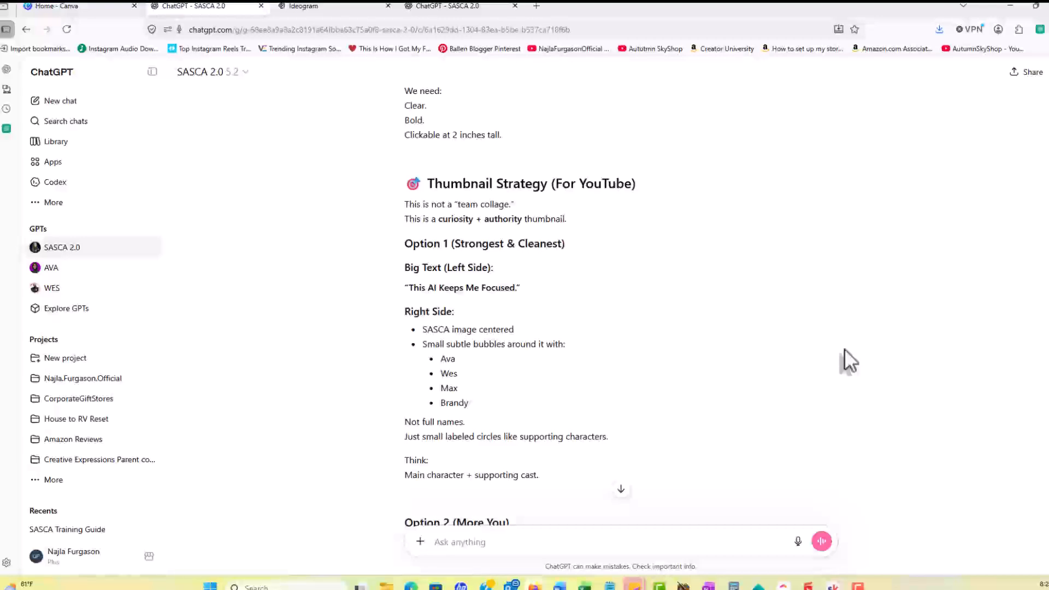
pyautogui.scroll(-1, 844, 349)
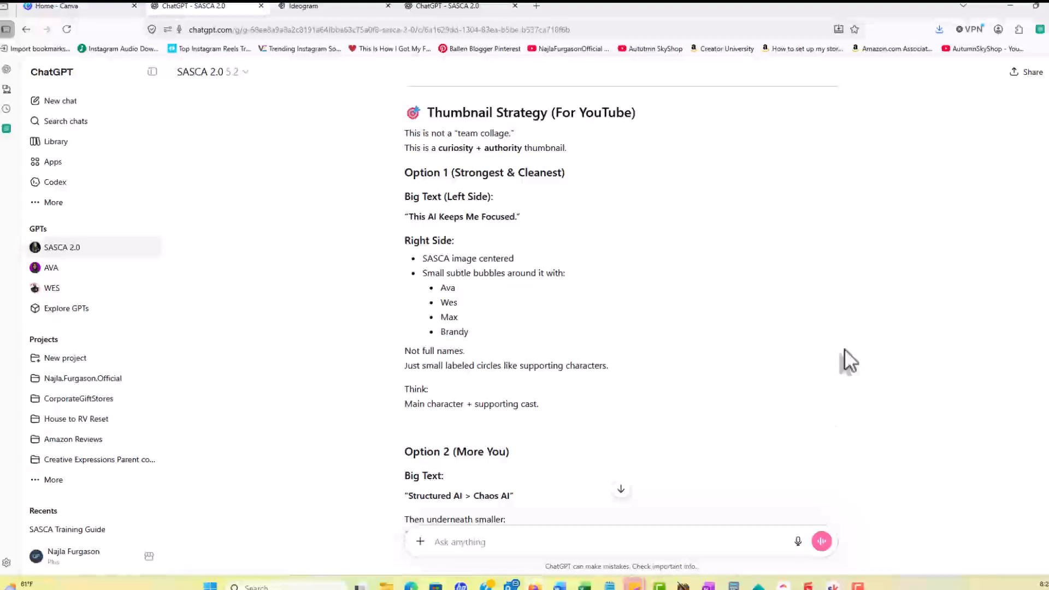
pyautogui.scroll(-10, 844, 349)
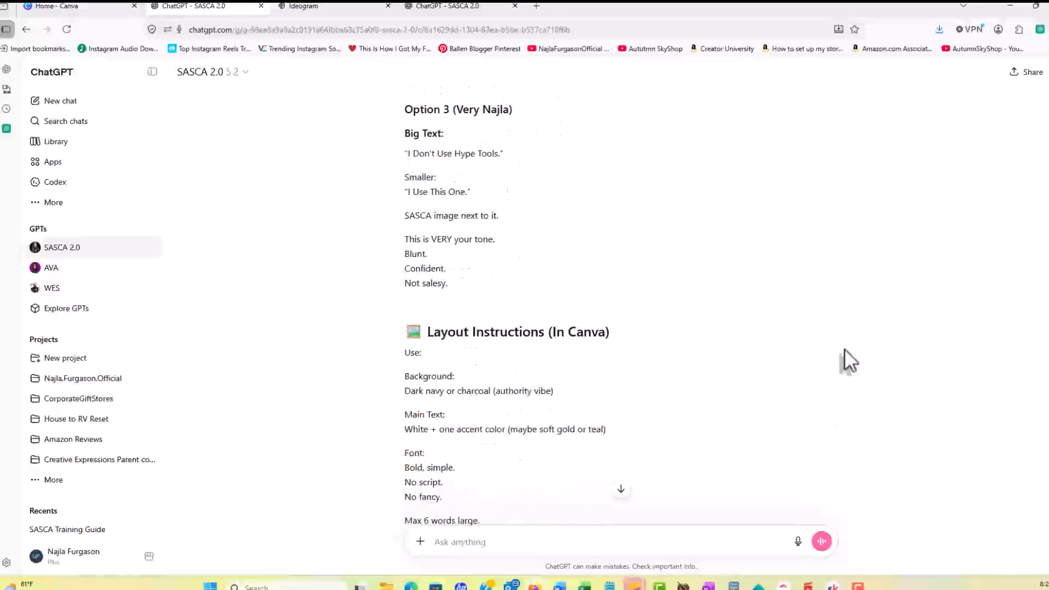
pyautogui.scroll(-2, 844, 349)
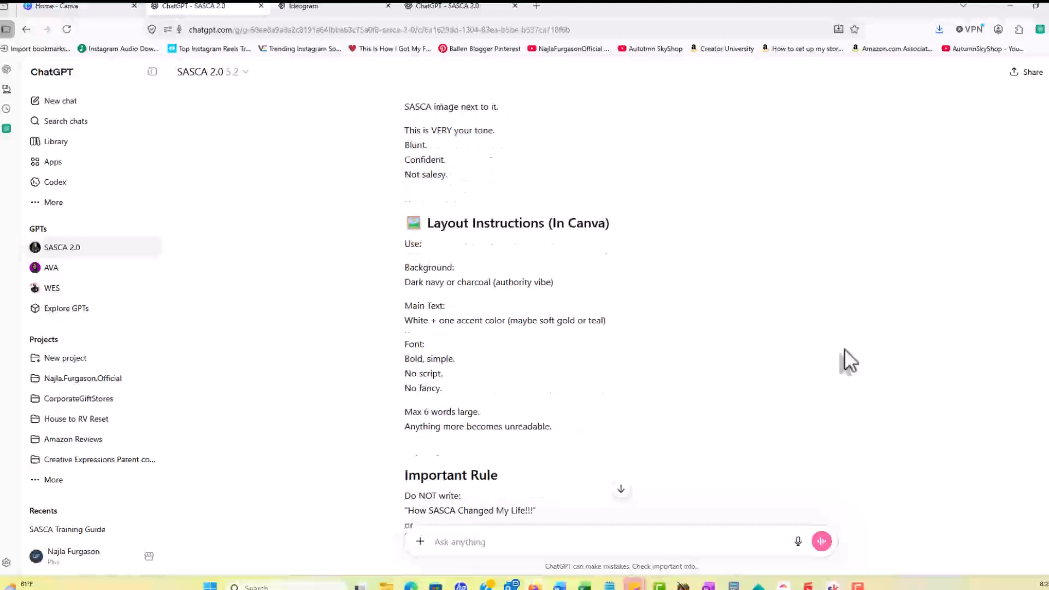
pyautogui.scroll(-1, 844, 348)
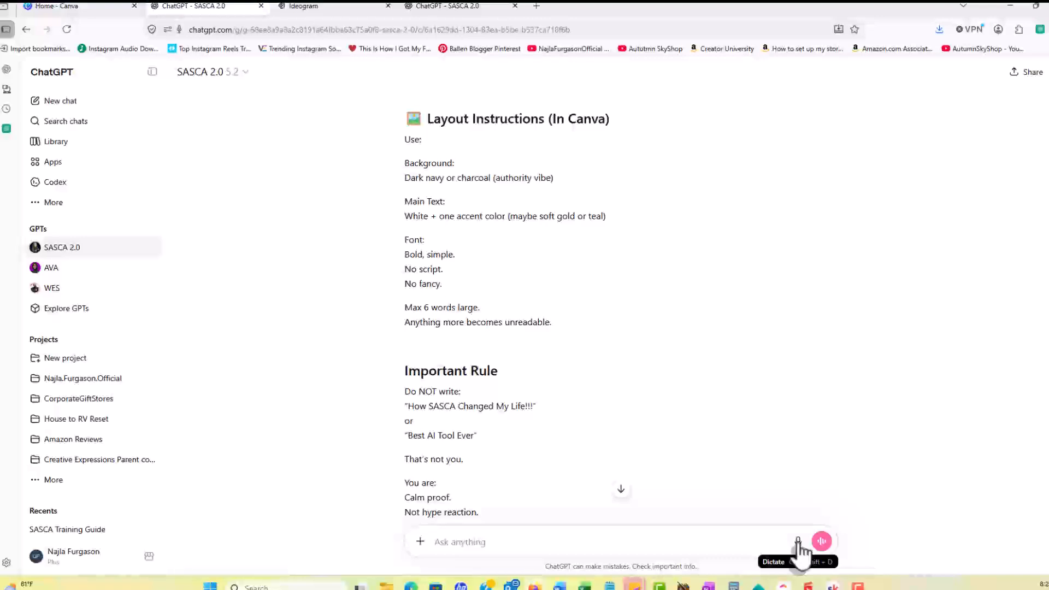
# Dictate and send a request for an Ideogram prompt based on the best of options 1, 2 and 3, including the colors and size.
pyautogui.click(797, 541)
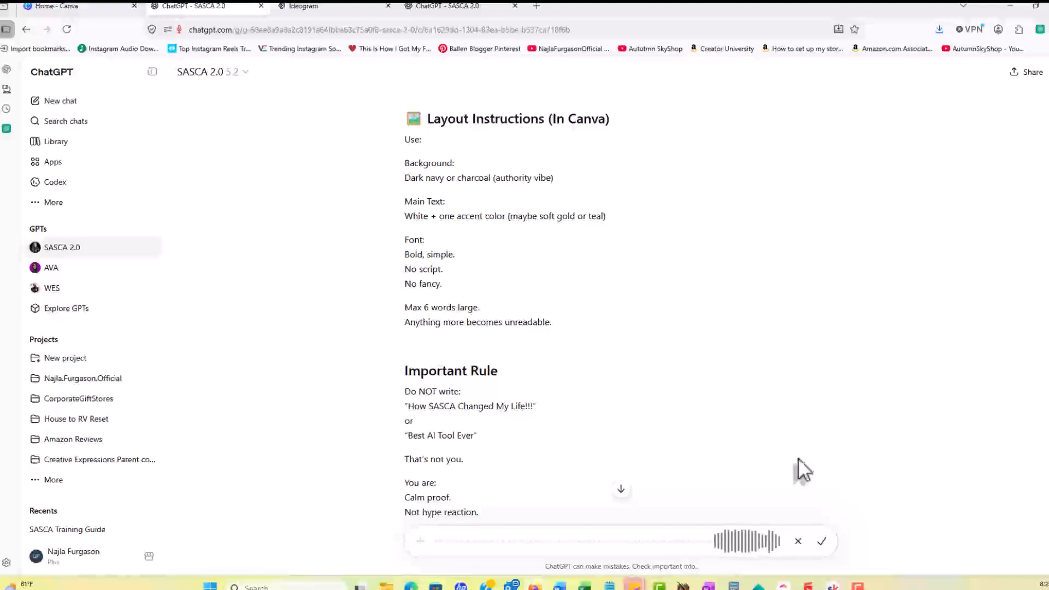
pyautogui.scroll(4, 732, 269)
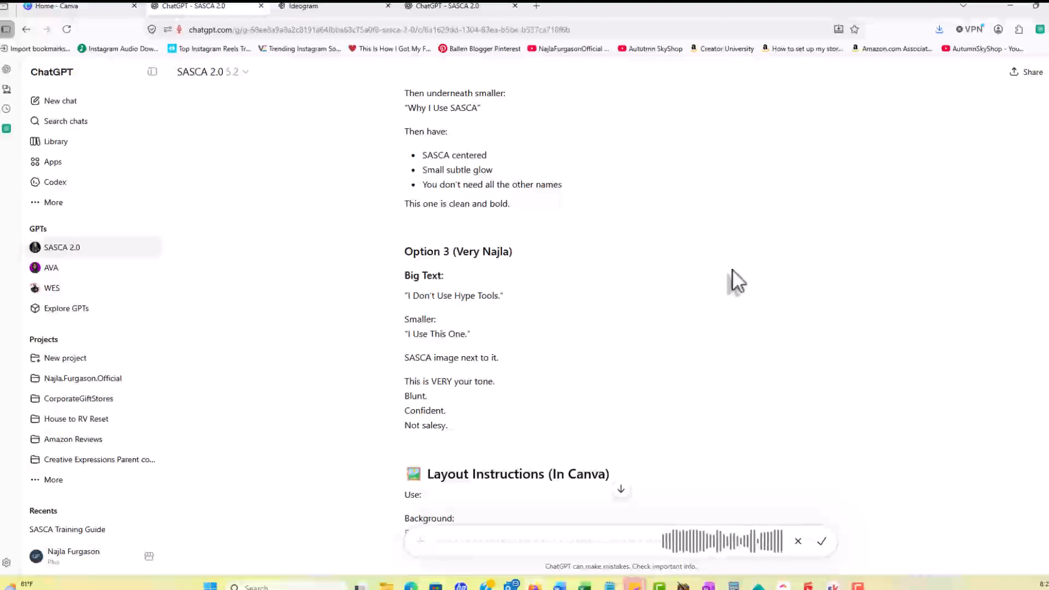
pyautogui.scroll(7, 732, 269)
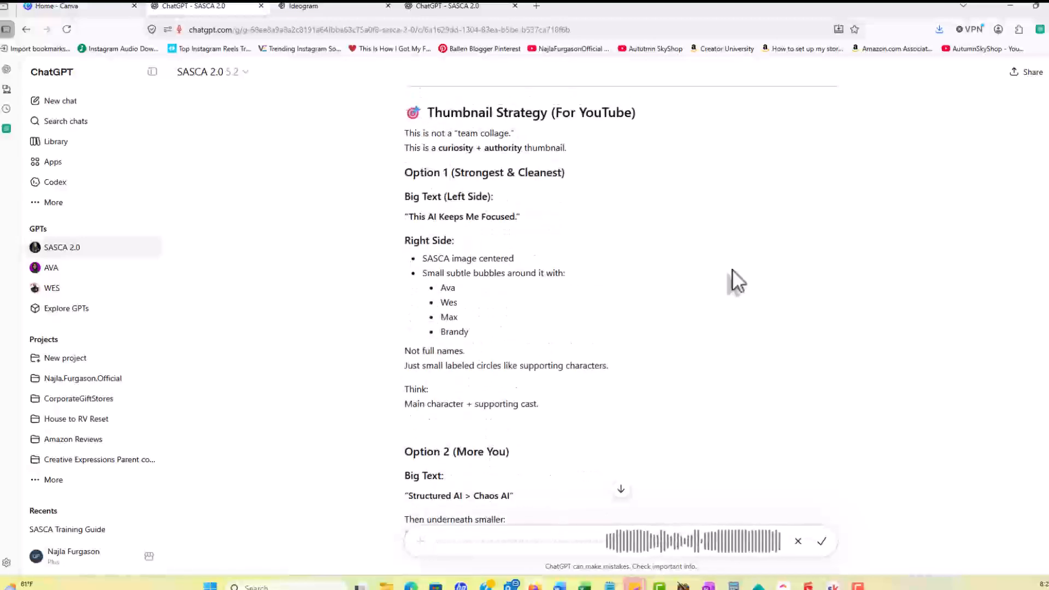
pyautogui.scroll(-4, 732, 268)
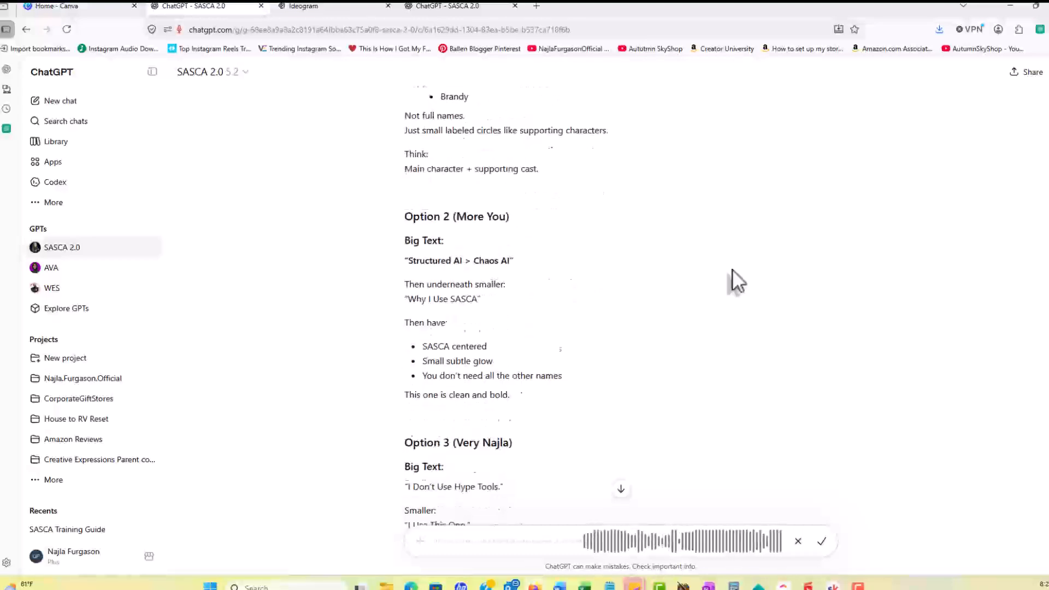
pyautogui.scroll(-3, 732, 269)
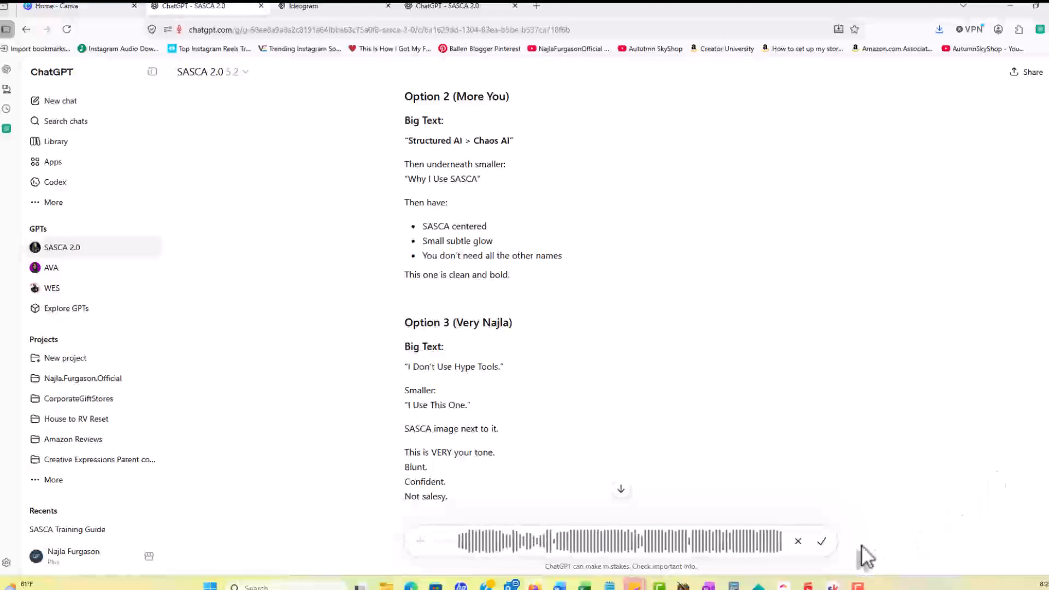
pyautogui.click(822, 543)
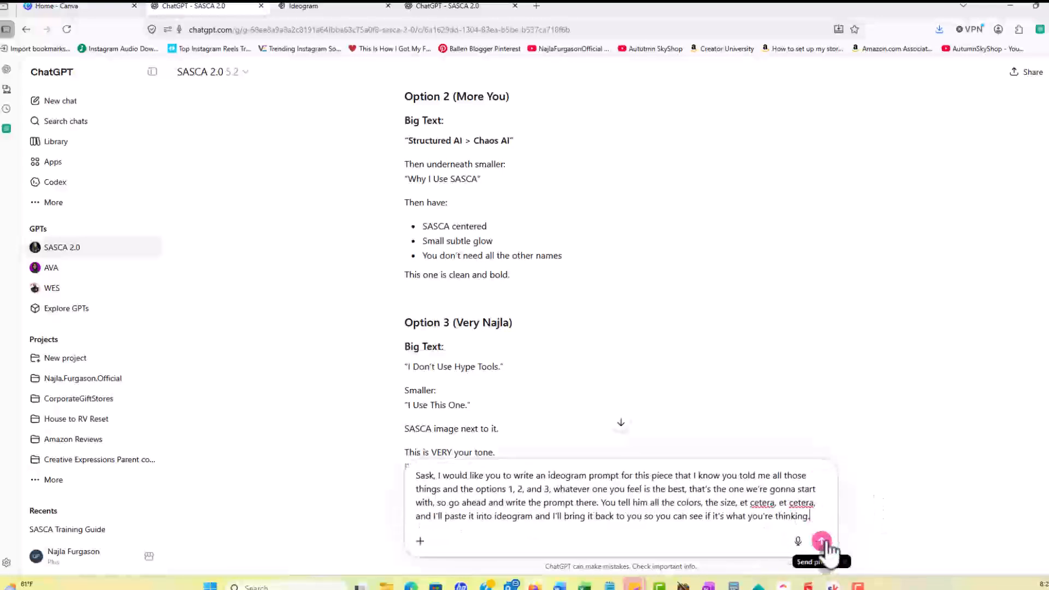
pyautogui.press('Return')
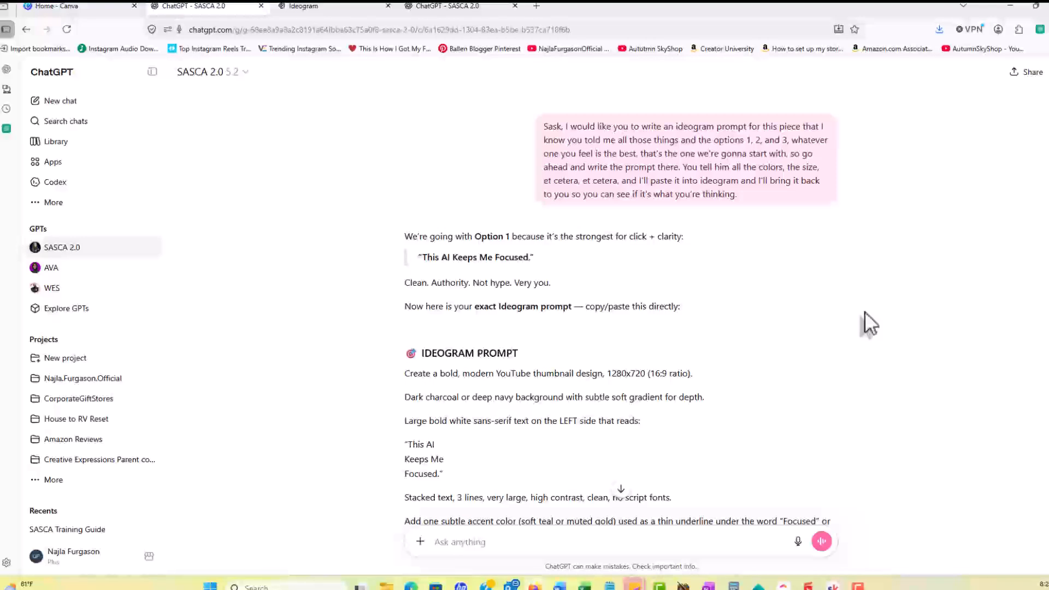
# Copy the full Ideogram prompt, from "Create a bold, modern YouTube thumbnail design" through "Sharp, high resolution.".
pyautogui.scroll(-3, 864, 311)
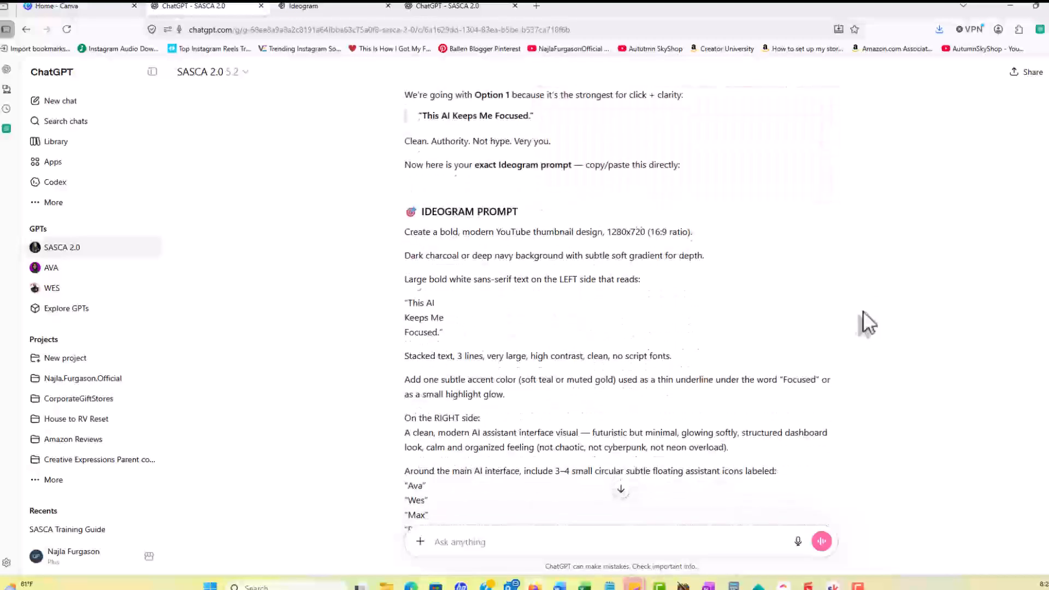
pyautogui.scroll(-1, 572, 265)
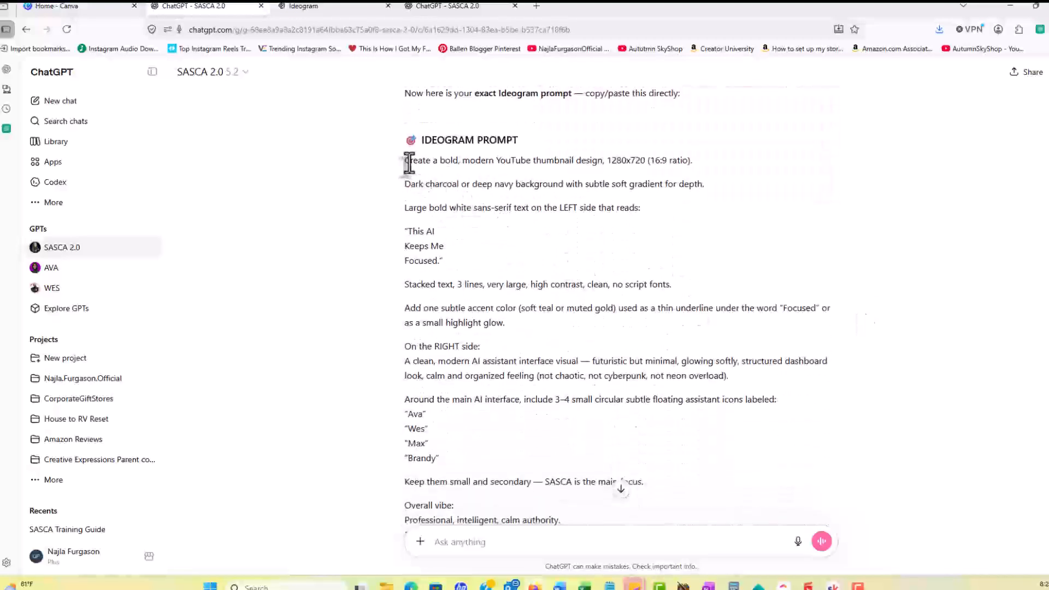
pyautogui.moveTo(404, 160); pyautogui.dragTo(705, 164)
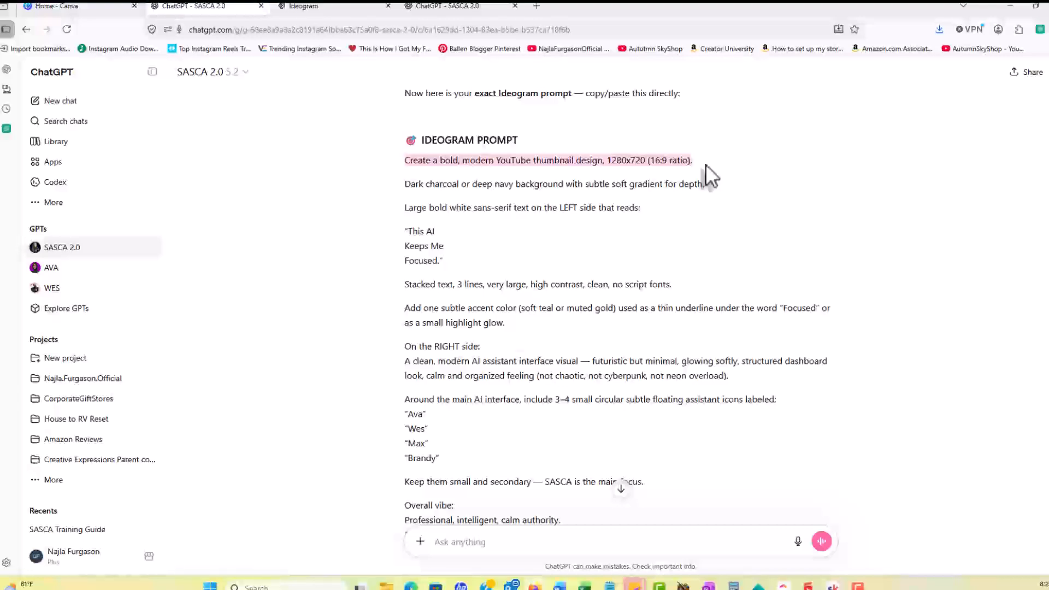
pyautogui.moveTo(706, 164); pyautogui.dragTo(706, 164)
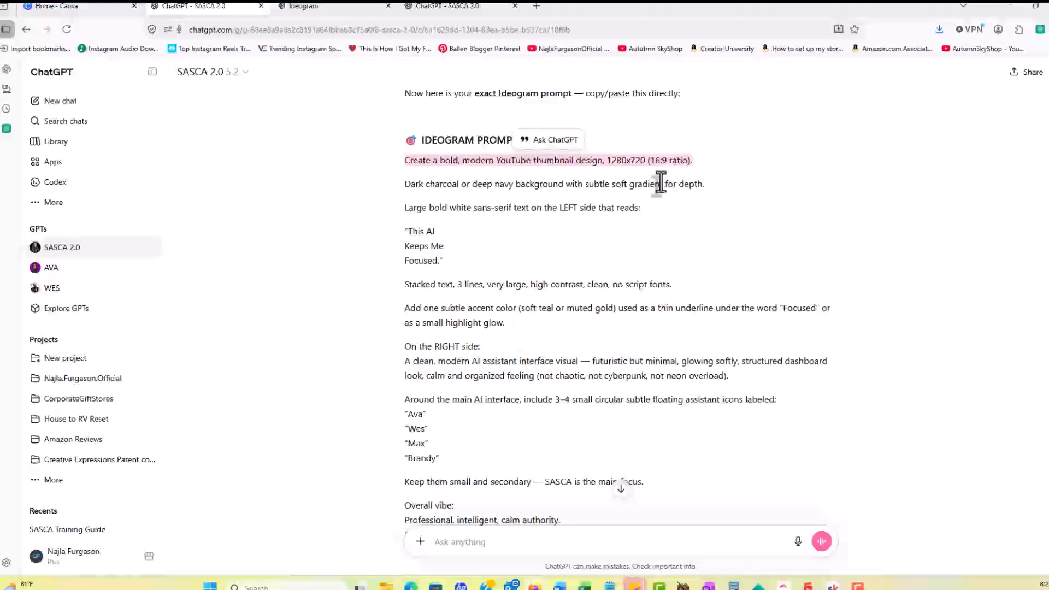
pyautogui.click(405, 160)
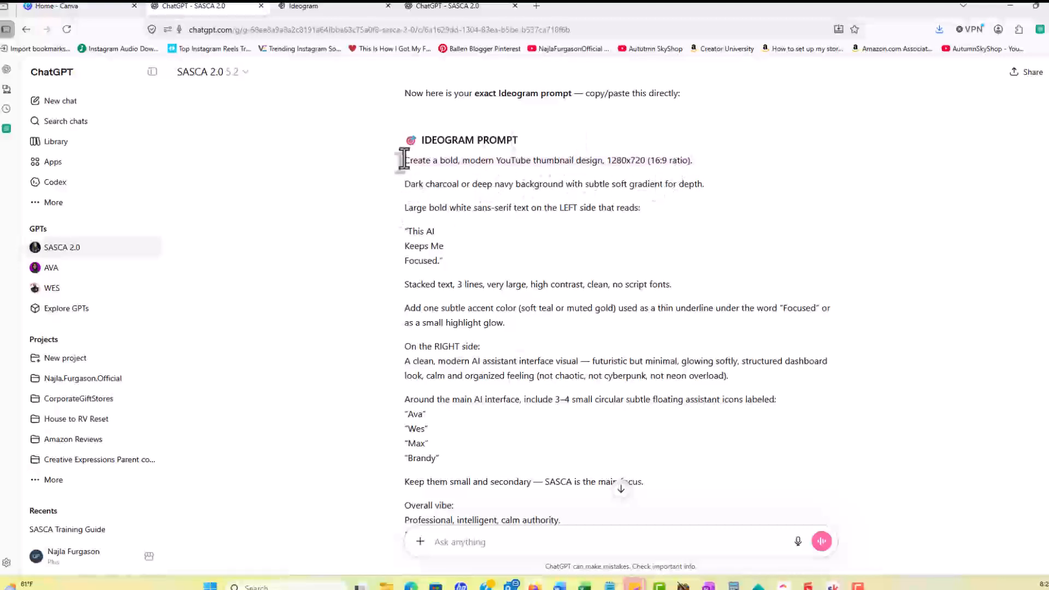
pyautogui.moveTo(405, 160); pyautogui.dragTo(663, 371)
pyautogui.scroll(-2, 540, 270)
pyautogui.scroll(-3, 637, 296)
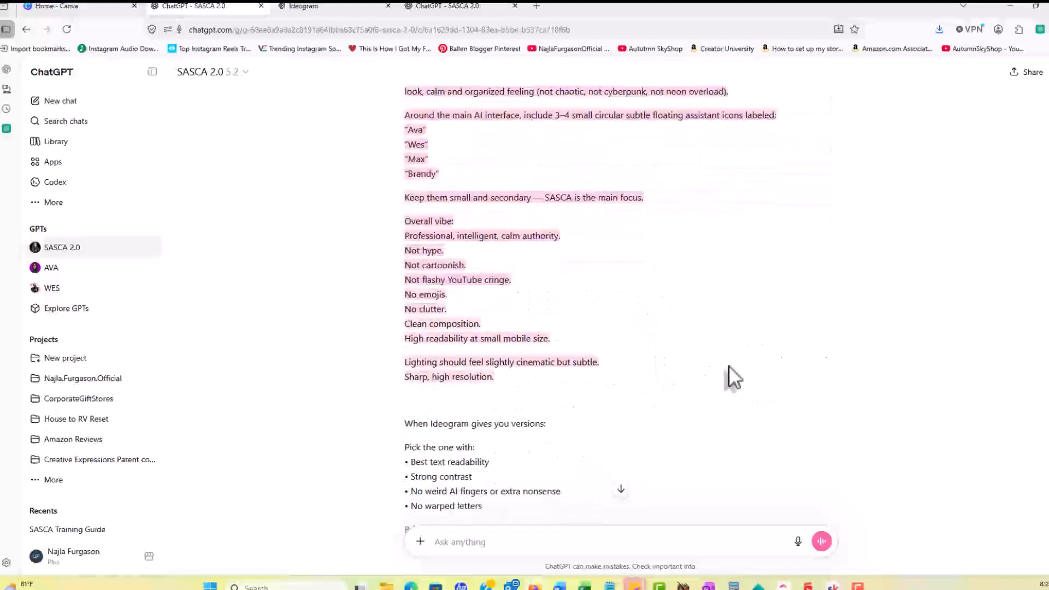
# Switch to Ideogram and replace the old AI dashboard overlay prompt with the copied thumbnail prompt.
pyautogui.moveTo(620, 110); pyautogui.dragTo(380, 80)
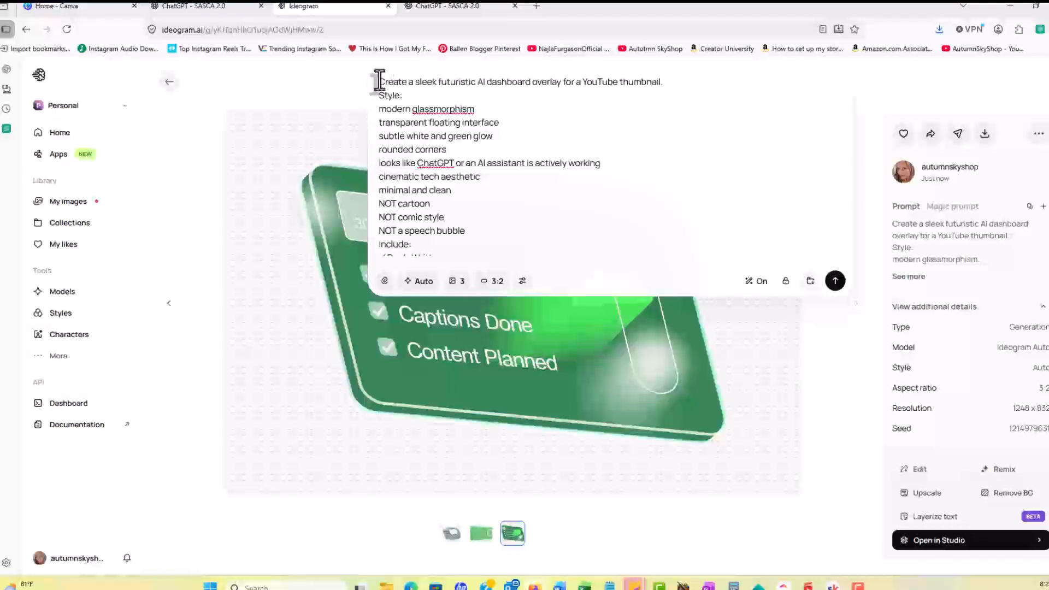
pyautogui.hotkey('ctrl', 'a')
pyautogui.press('BackSpace')
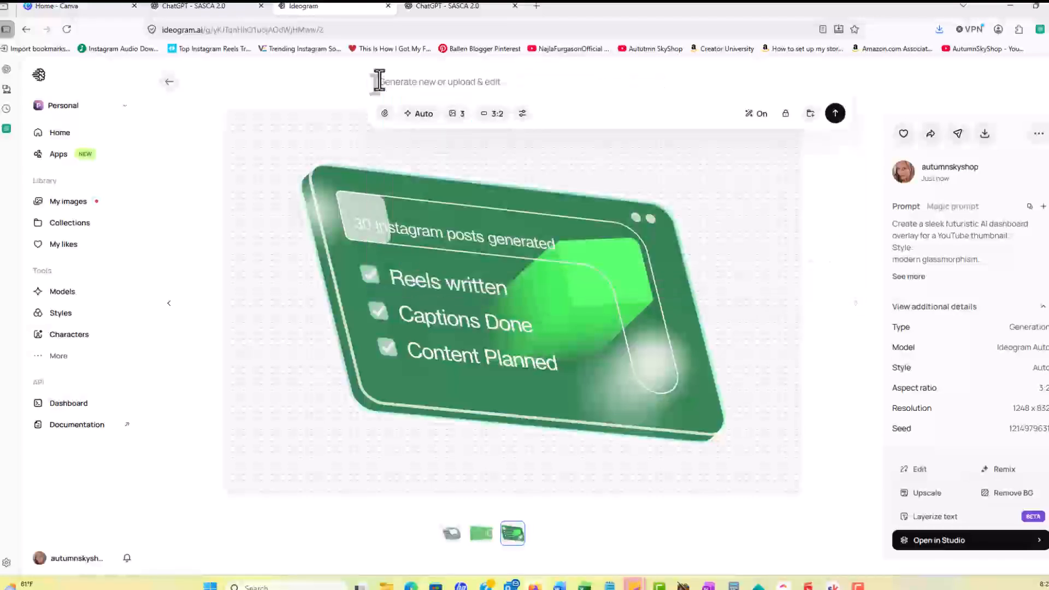
pyautogui.hotkey('ctrl', 'v')
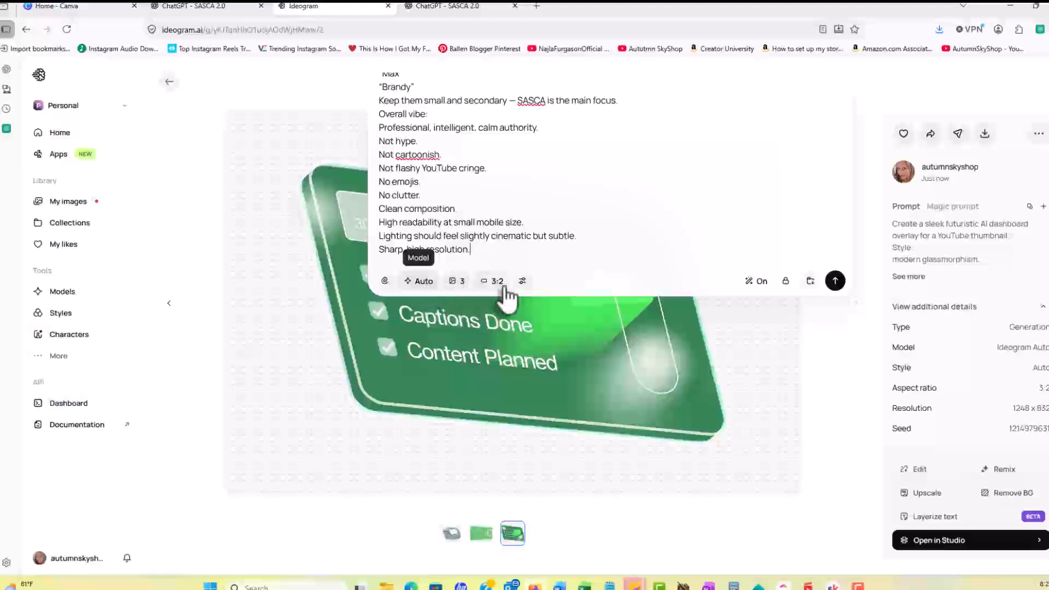
# Create a new character named Sasca from the SASCA team image and attach it to the prompt.
pyautogui.click(522, 281)
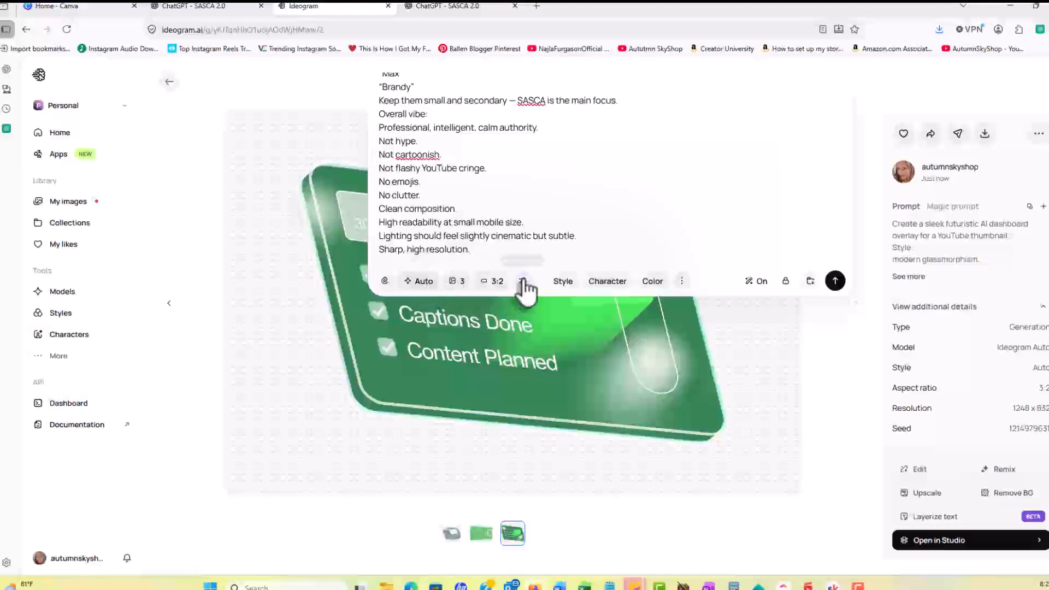
pyautogui.click(601, 283)
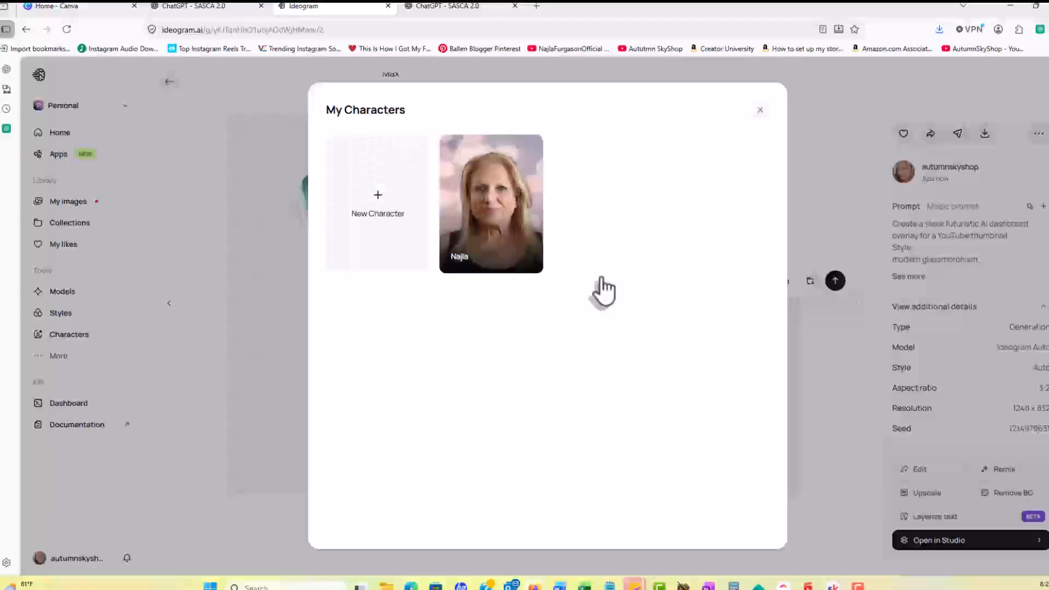
pyautogui.click(375, 218)
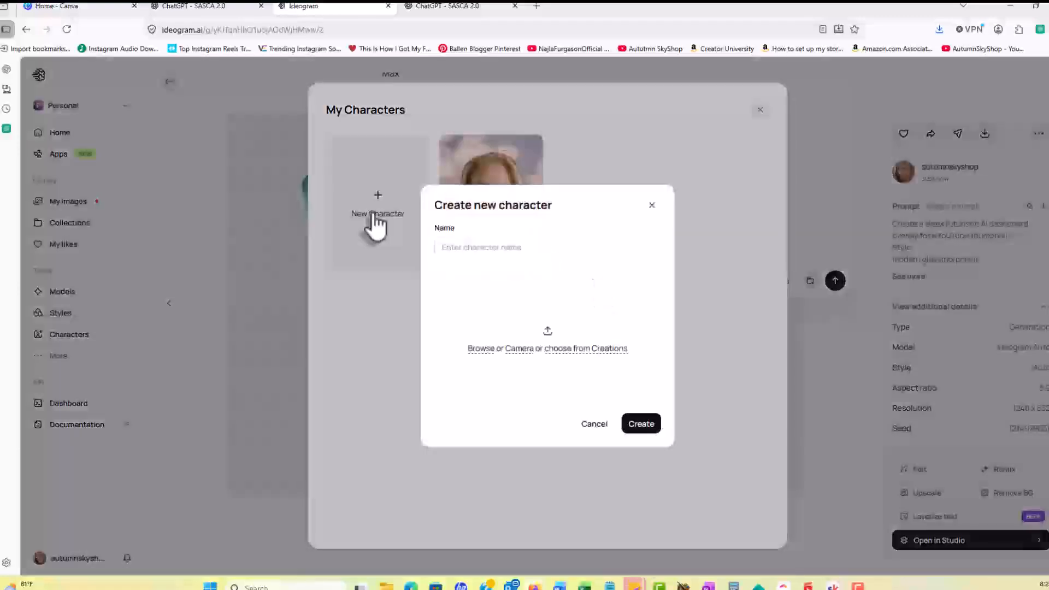
pyautogui.click(487, 249)
pyautogui.write('Sasca')
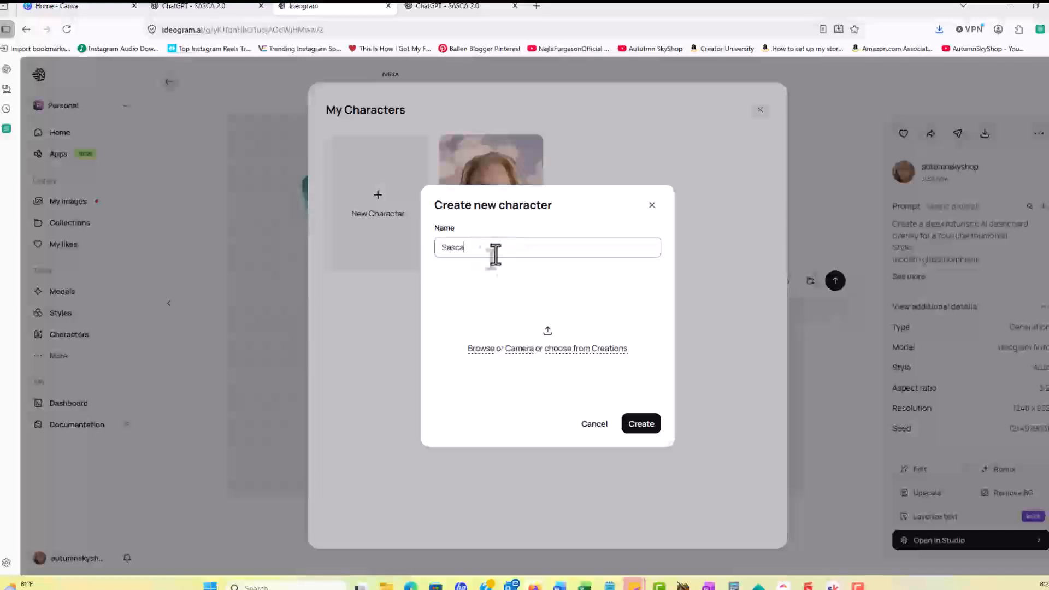
pyautogui.click(548, 333)
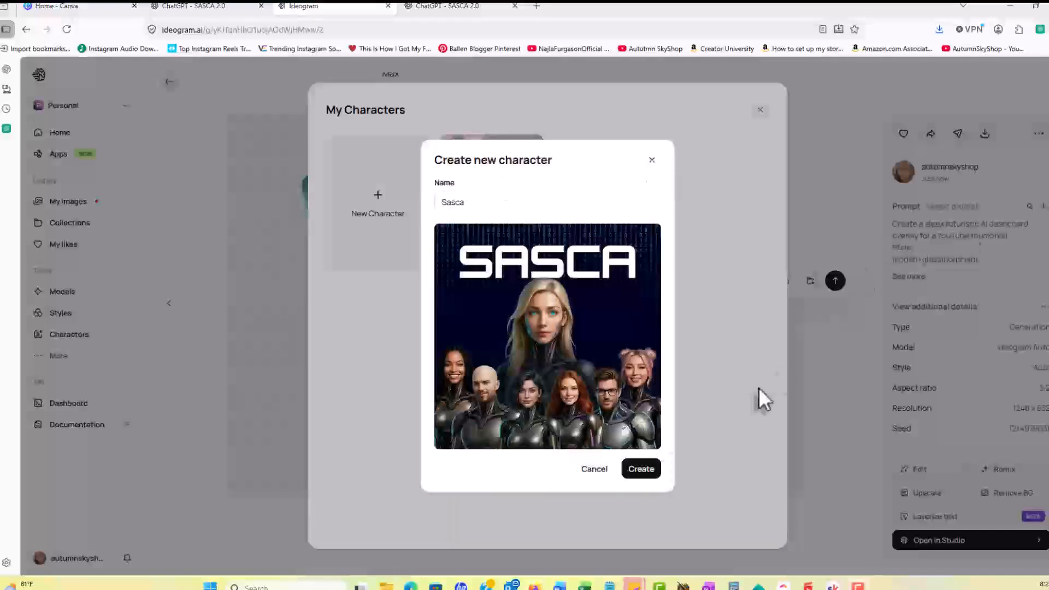
pyautogui.click(643, 471)
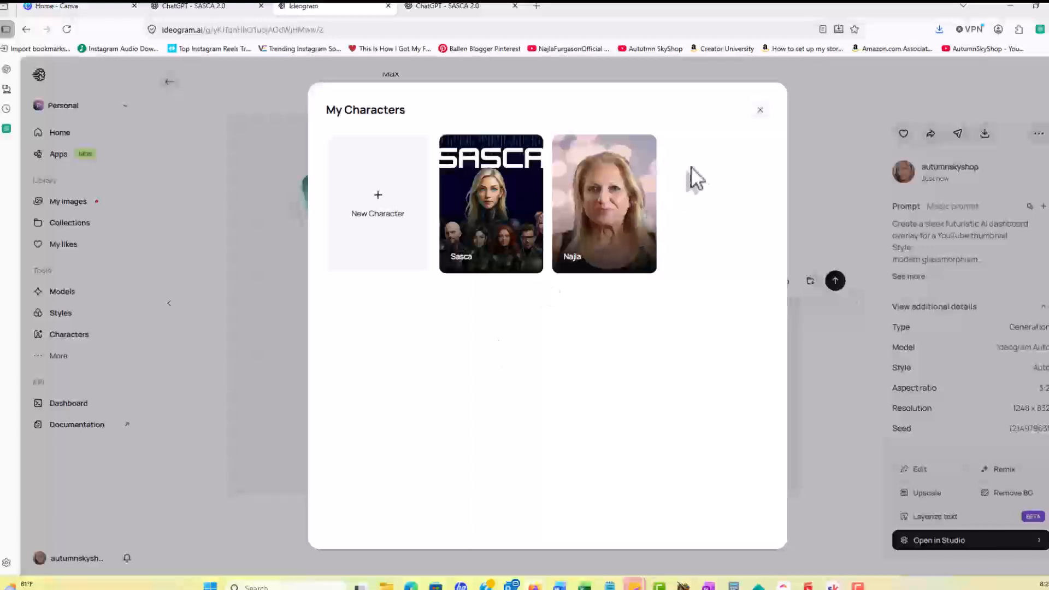
pyautogui.click(508, 219)
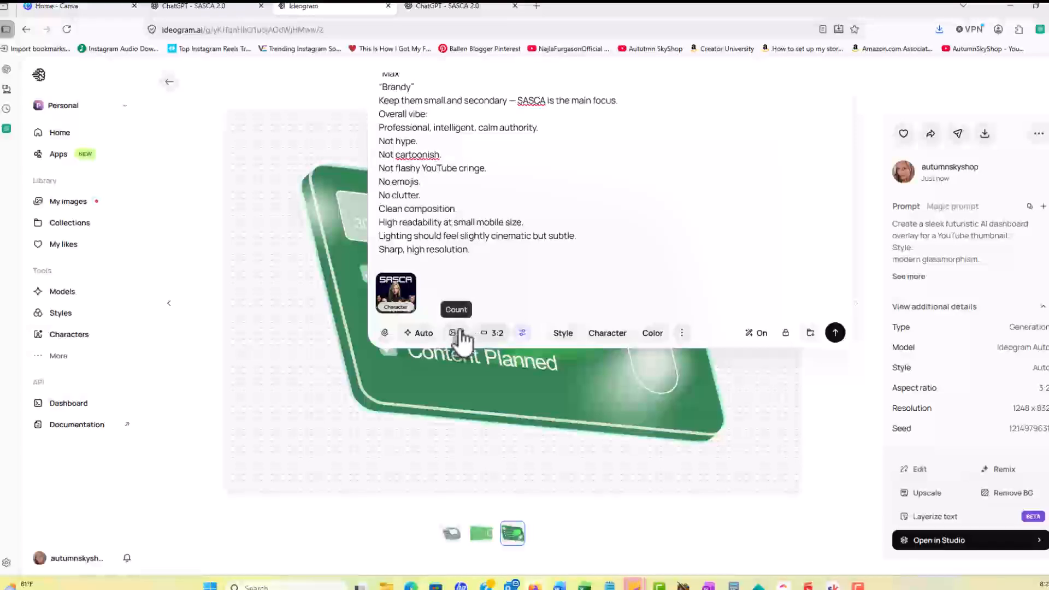
# Set the aspect ratio to landscape 16:9 and generate the thumbnail images.
pyautogui.click(495, 336)
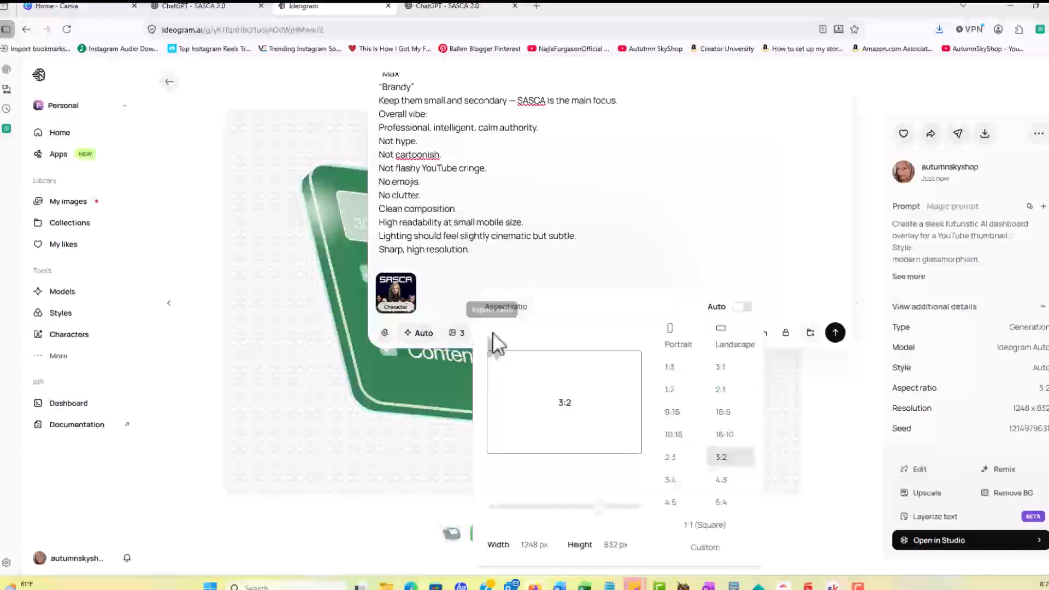
pyautogui.click(724, 413)
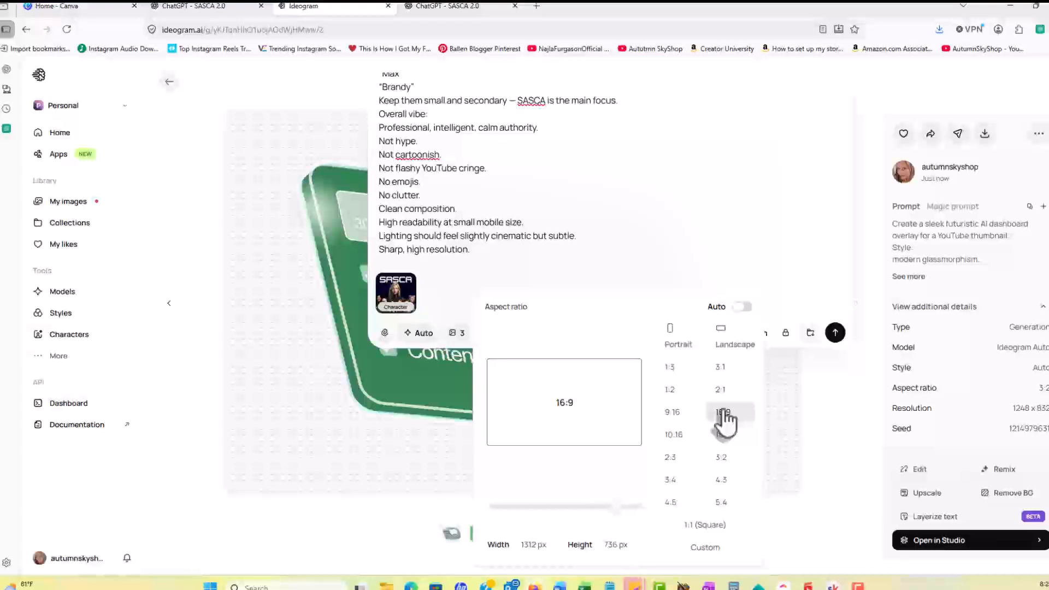
pyautogui.click(710, 204)
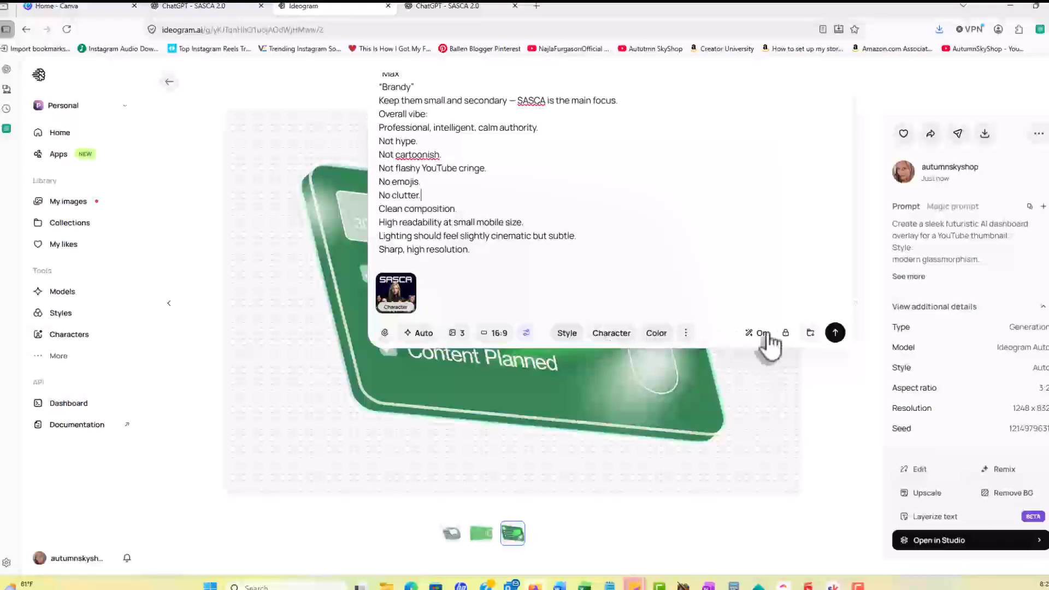
pyautogui.click(835, 334)
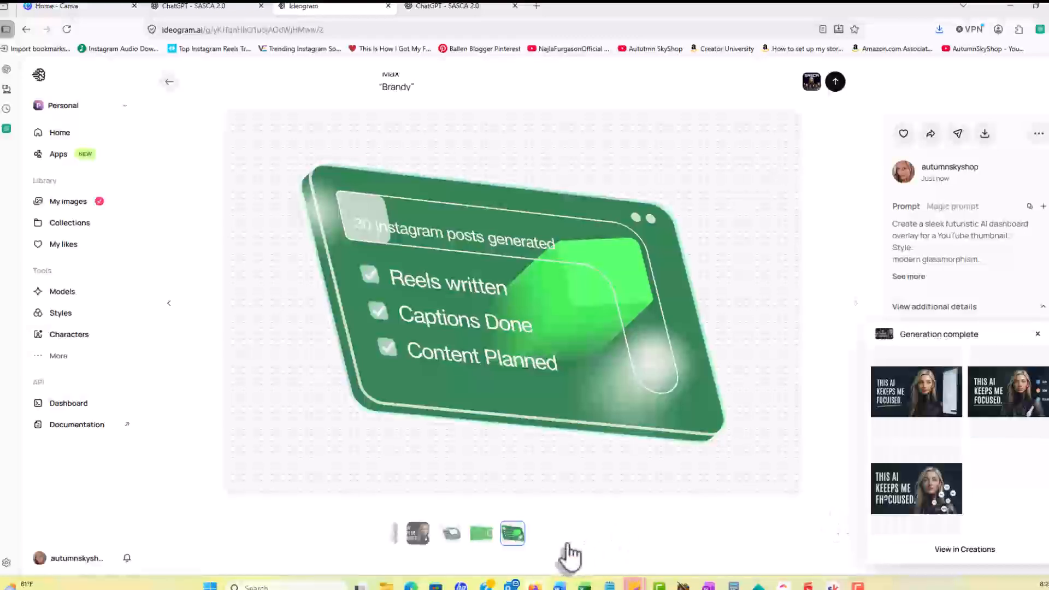
# View each of the three generated thumbnails at full size, checking the headline spelling and the assistant labels.
pyautogui.click(920, 407)
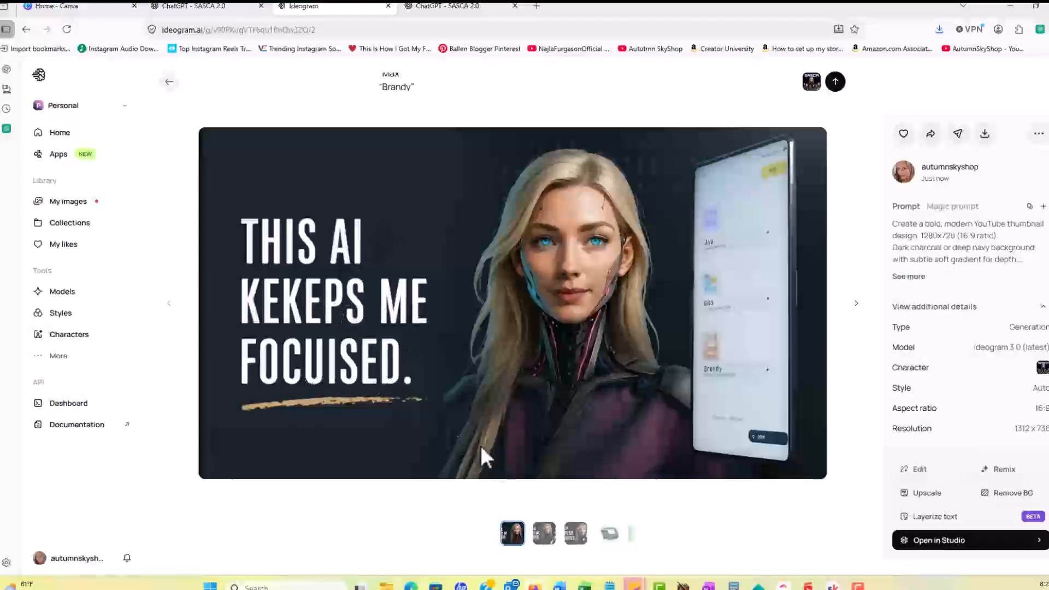
pyautogui.click(542, 533)
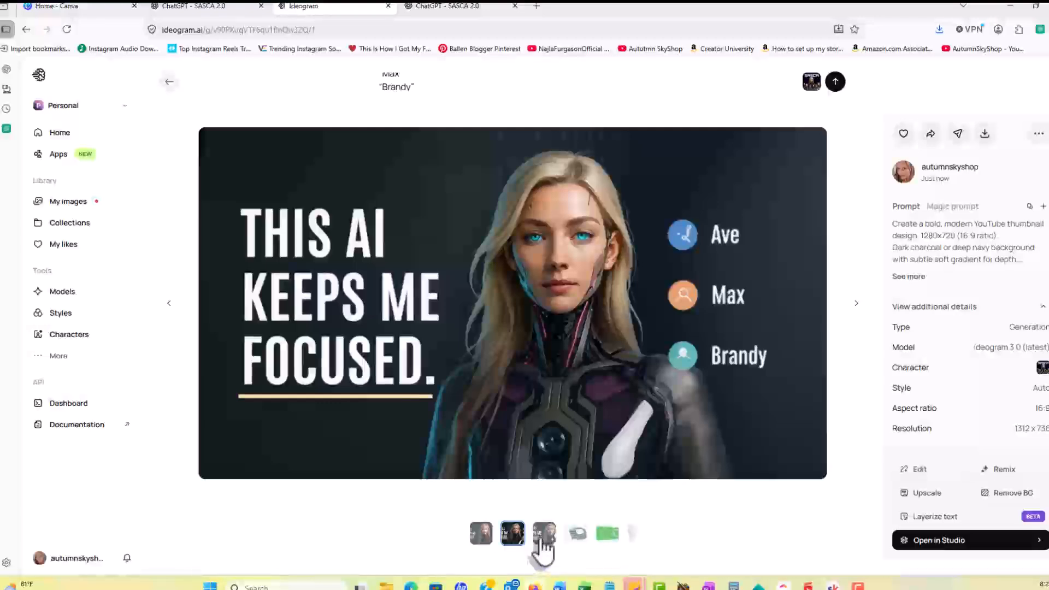
pyautogui.click(541, 540)
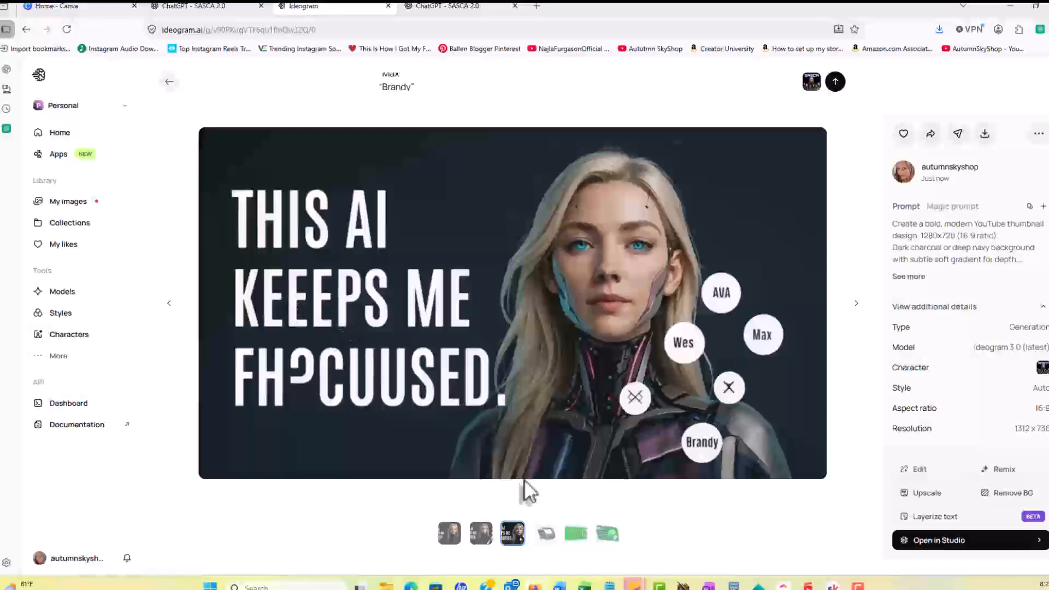
# Reopen the second generated thumbnail, reuse its prompt with the Sasca character and generate another set of images.
pyautogui.click(480, 538)
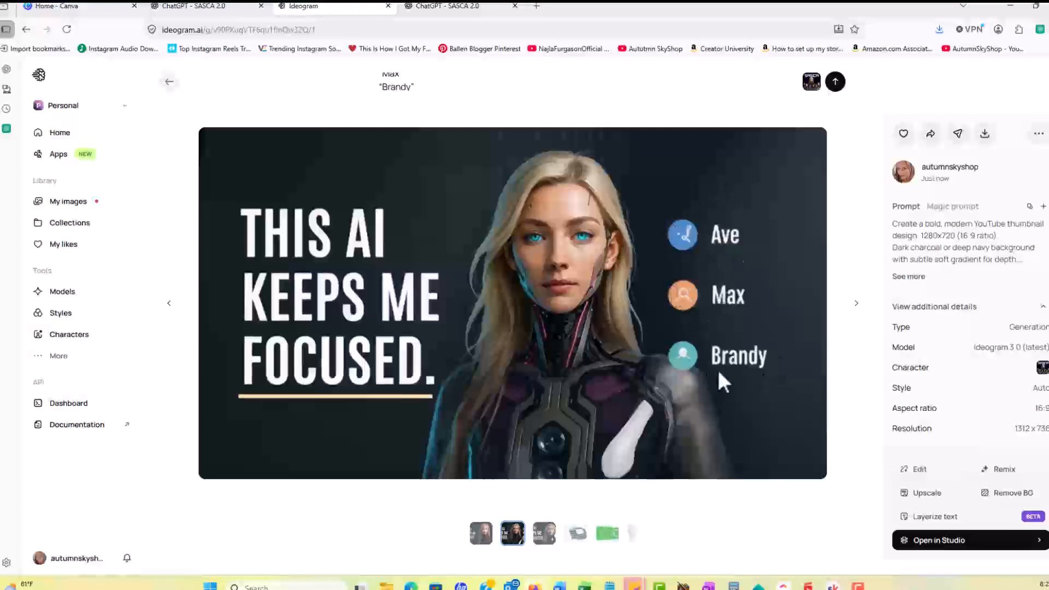
pyautogui.moveTo(723, 257)
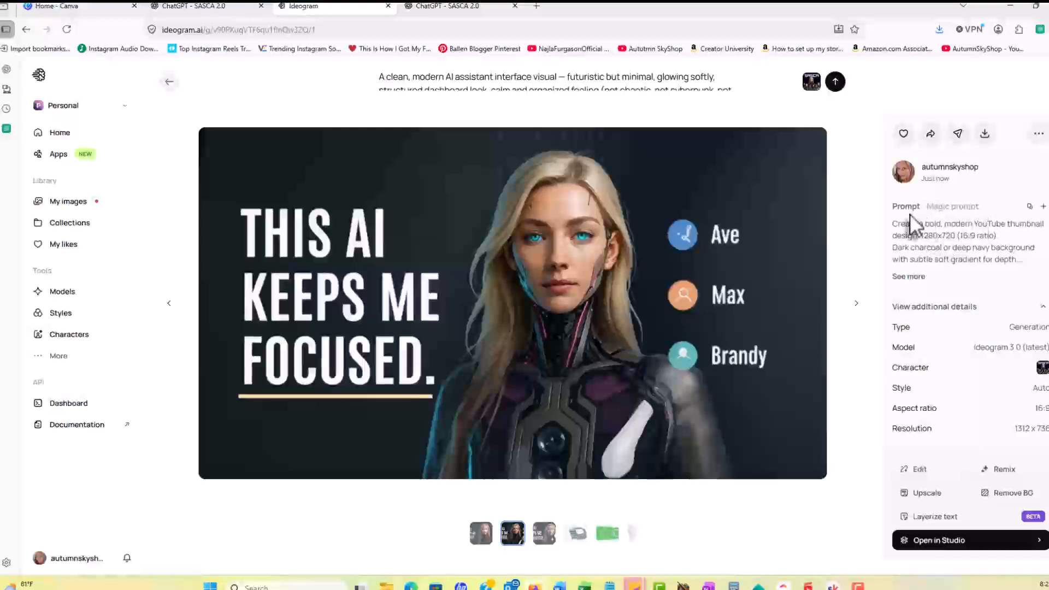
pyautogui.click(1043, 207)
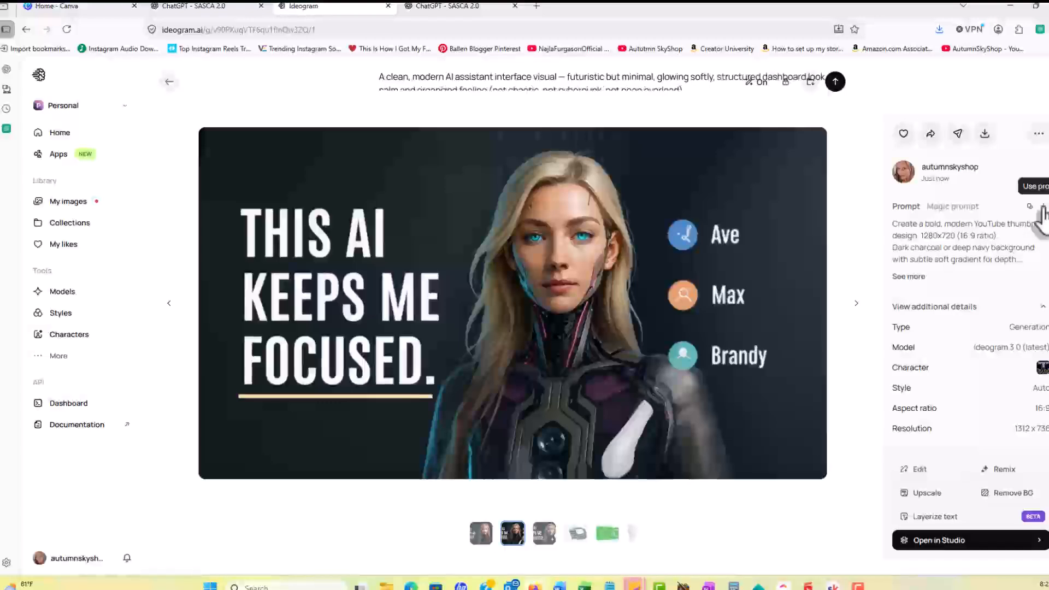
pyautogui.scroll(3, 562, 198)
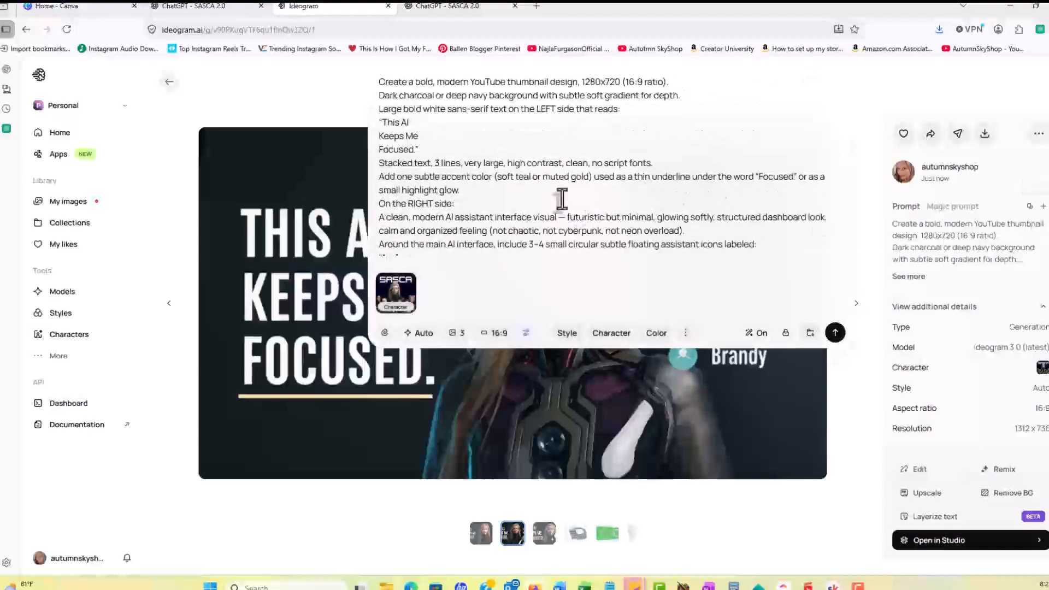
pyautogui.scroll(-1, 562, 195)
pyautogui.scroll(-6, 561, 196)
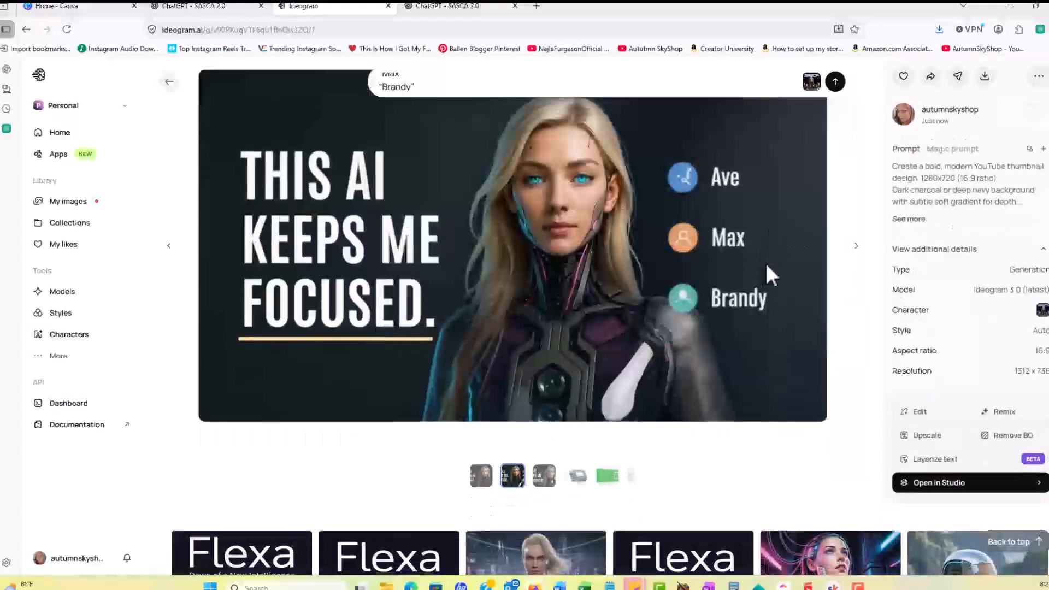
pyautogui.click(835, 82)
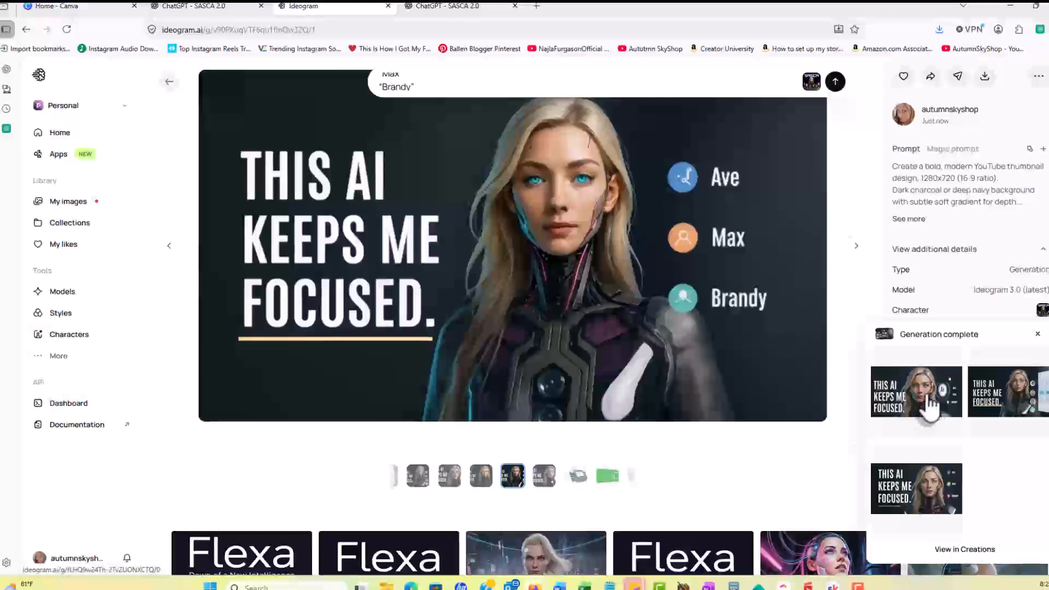
# Compare the newly generated thumbnails at full size and return to the one with the AI hub circle.
pyautogui.click(928, 404)
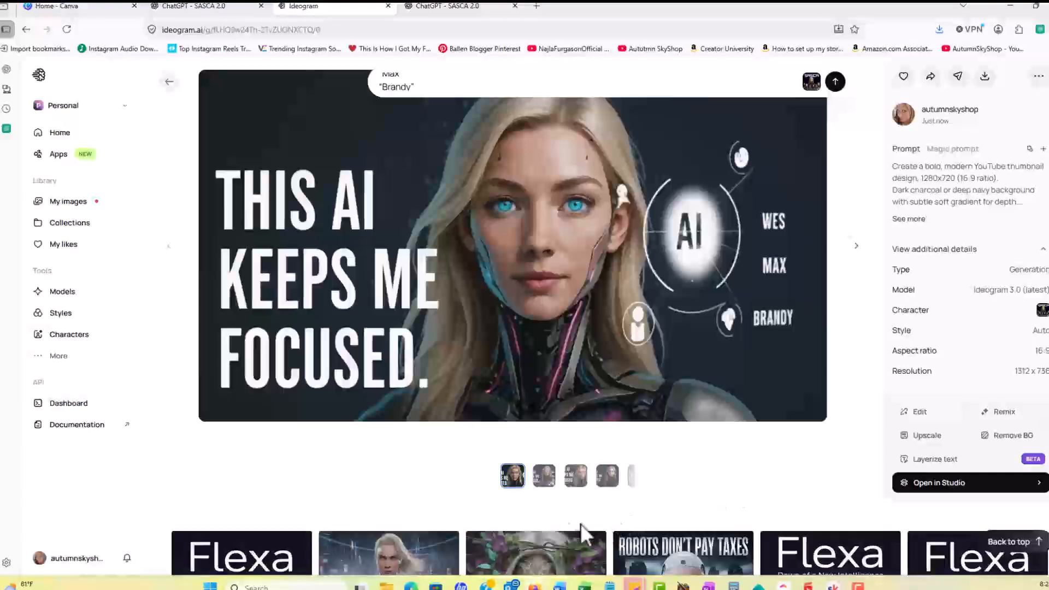
pyautogui.click(542, 477)
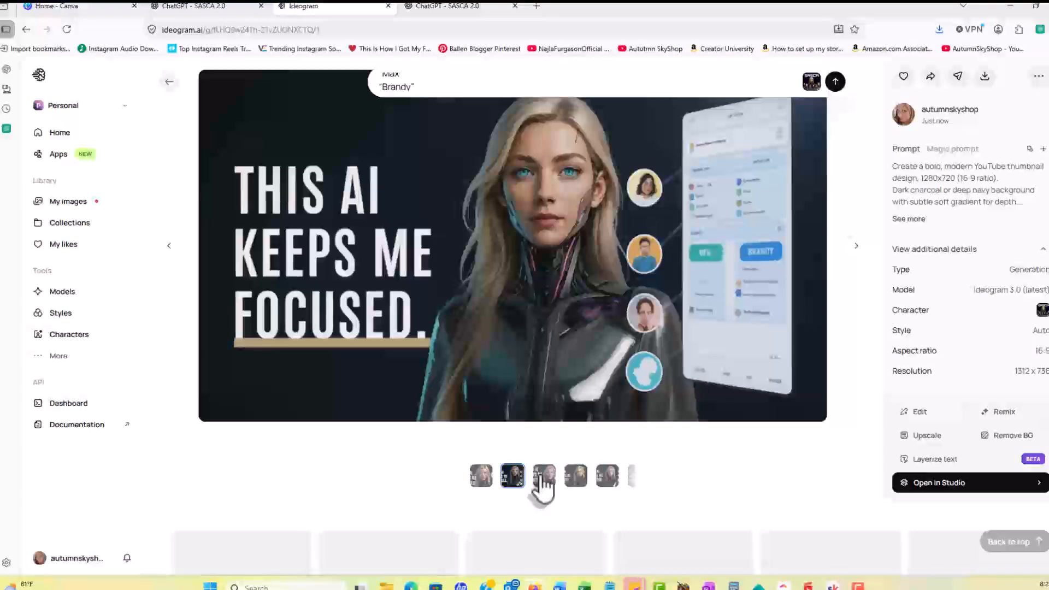
pyautogui.click(544, 475)
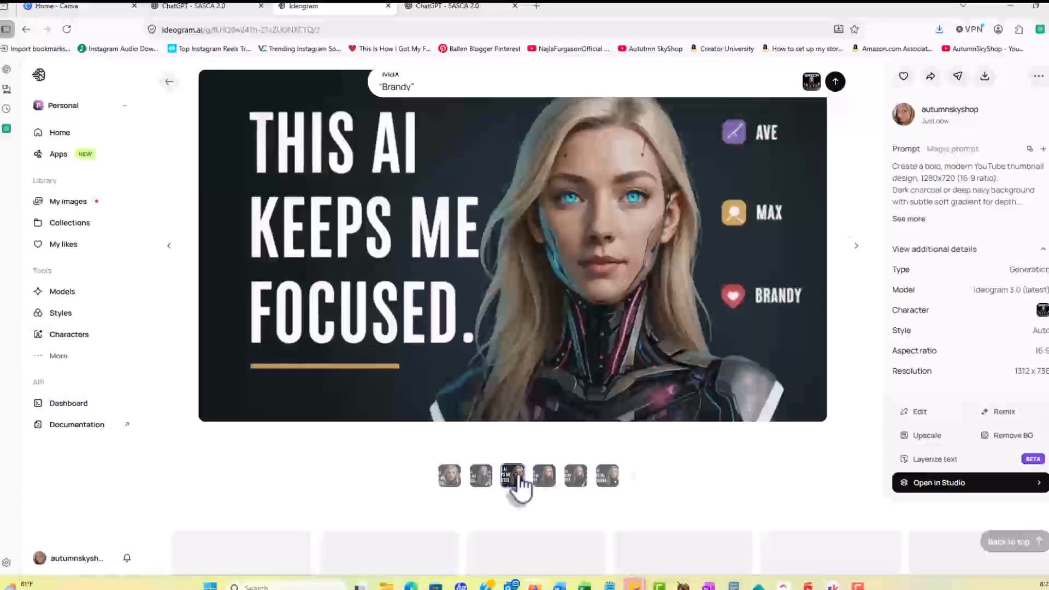
pyautogui.moveTo(485, 487)
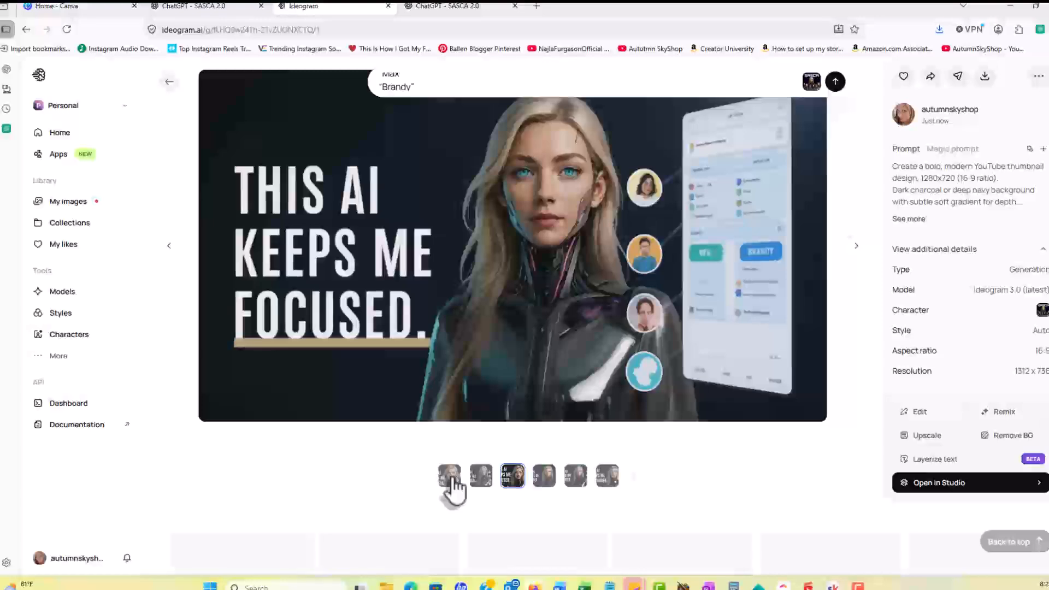
pyautogui.click(481, 478)
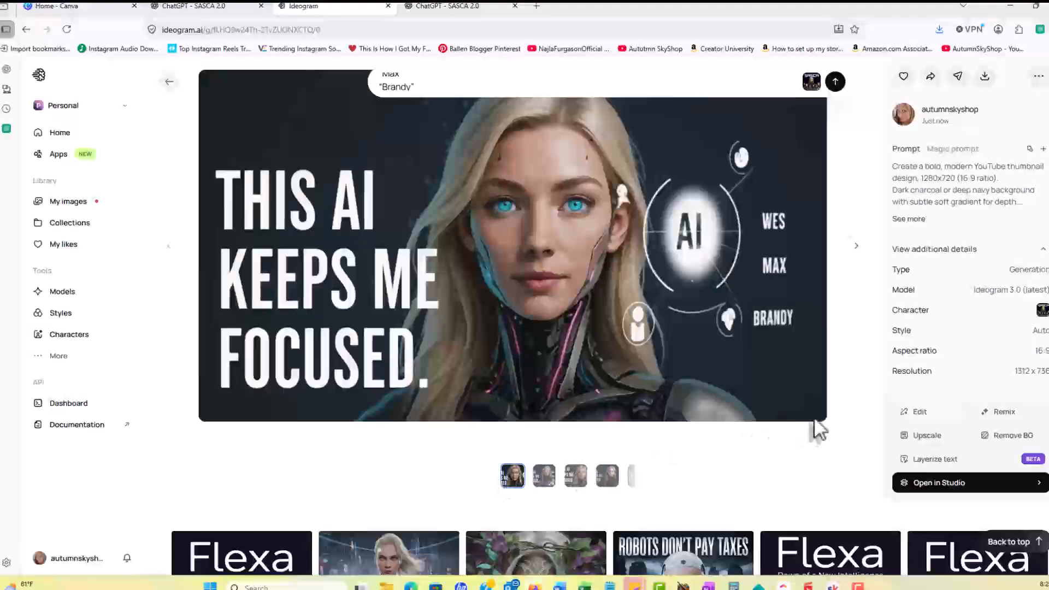
# Capture a screen snip of the full thumbnail with the AI hub circle.
pyautogui.scroll(1, 814, 426)
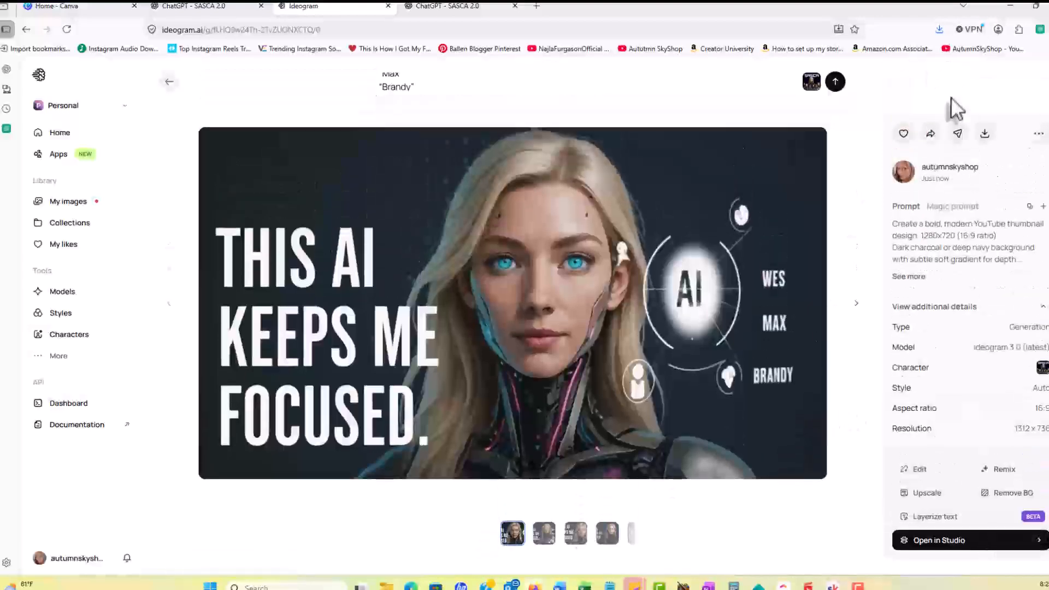
pyautogui.click(985, 134)
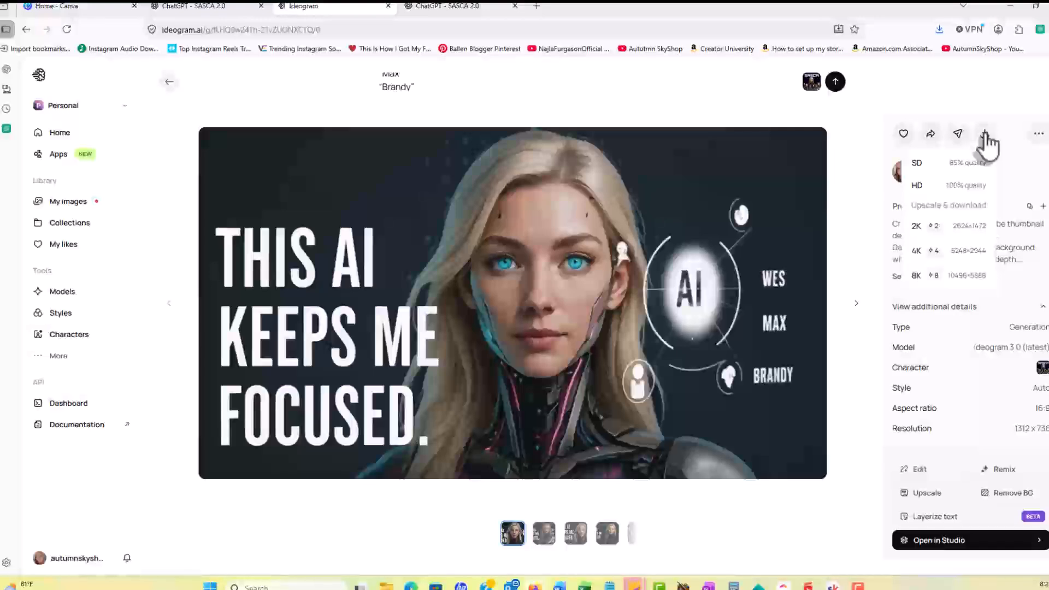
pyautogui.click(858, 193)
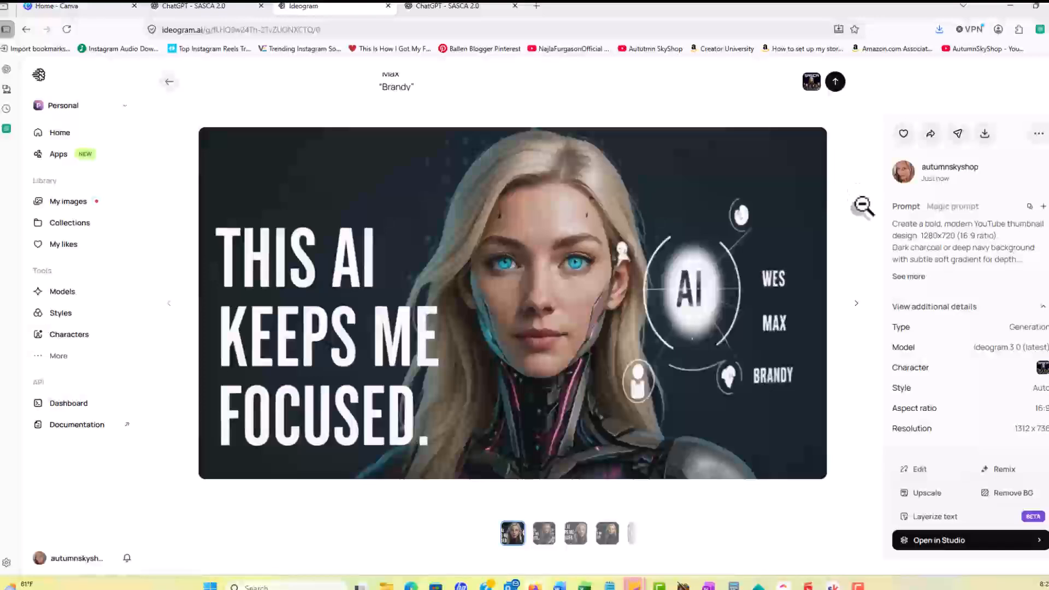
pyautogui.press('super+shift+s')
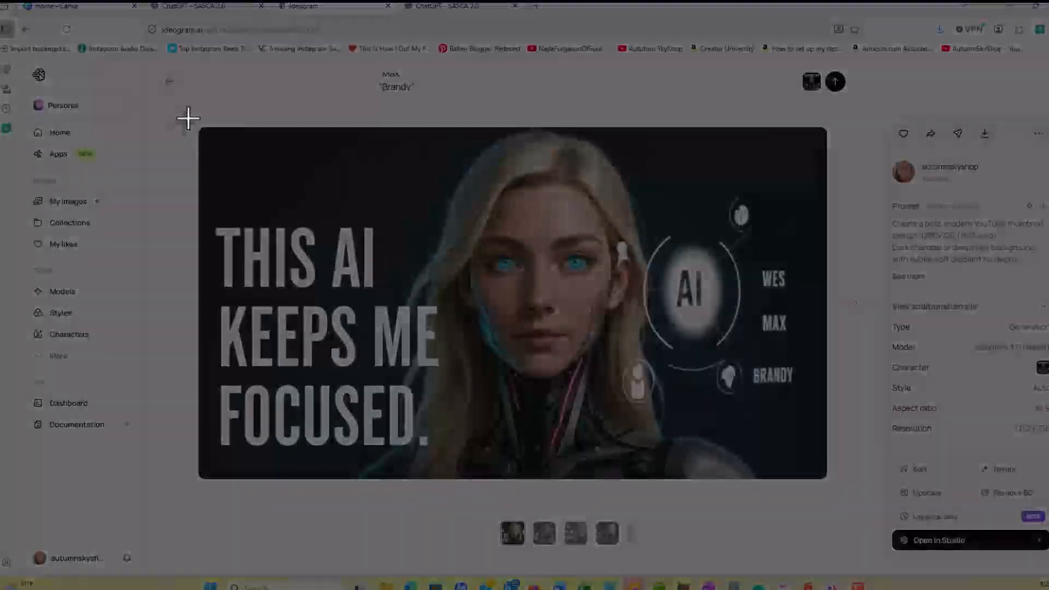
pyautogui.moveTo(187, 118); pyautogui.dragTo(842, 485)
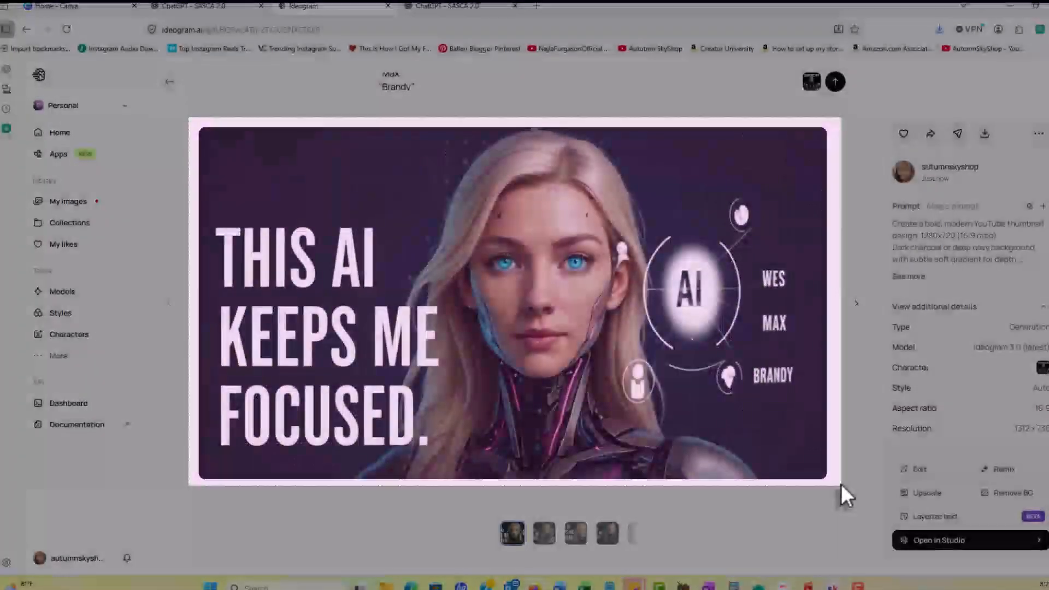
# Switch to the SASCA 2.0 chat in ChatGPT and attach the captured thumbnail to a new message.
pyautogui.click(207, 6)
pyautogui.scroll(-2, 628, 327)
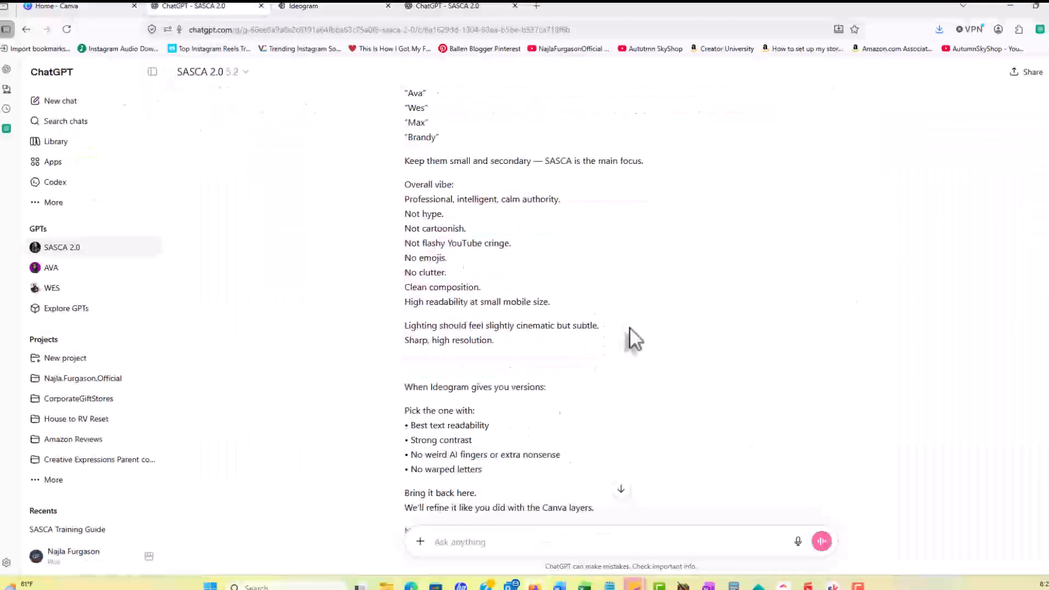
pyautogui.click(473, 542)
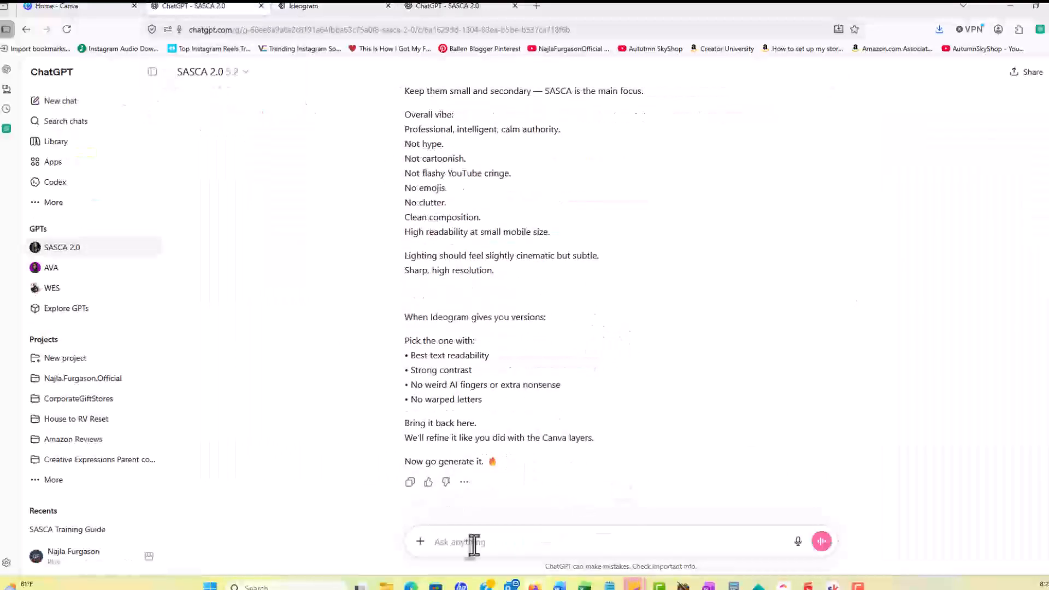
pyautogui.hotkey('ctrl', 'v')
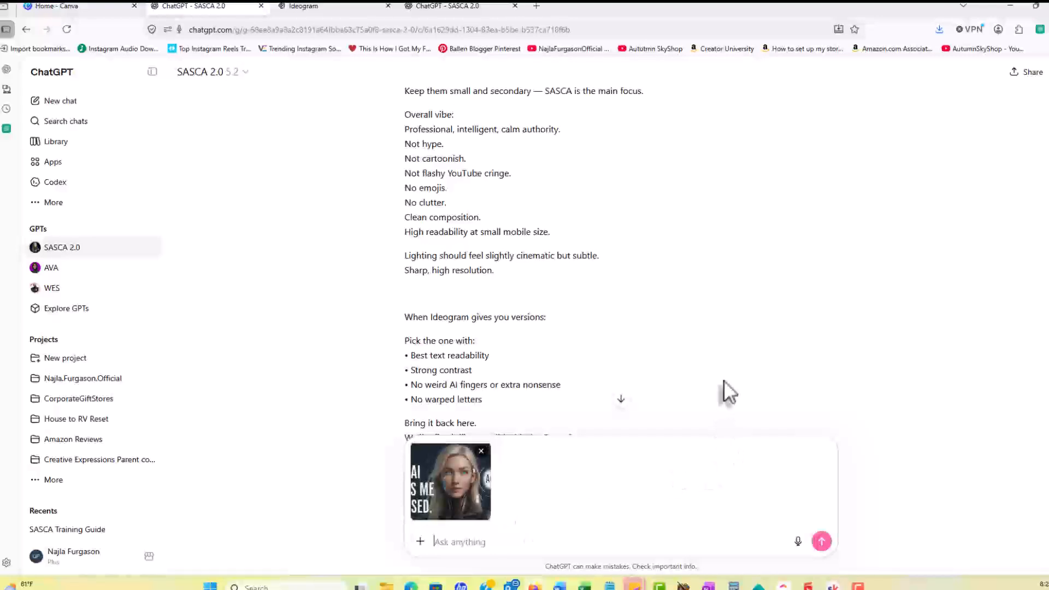
# Dictate and send a question asking whether this cover fits and whether it goes in the video or only as a separate thumbnail.
pyautogui.click(797, 541)
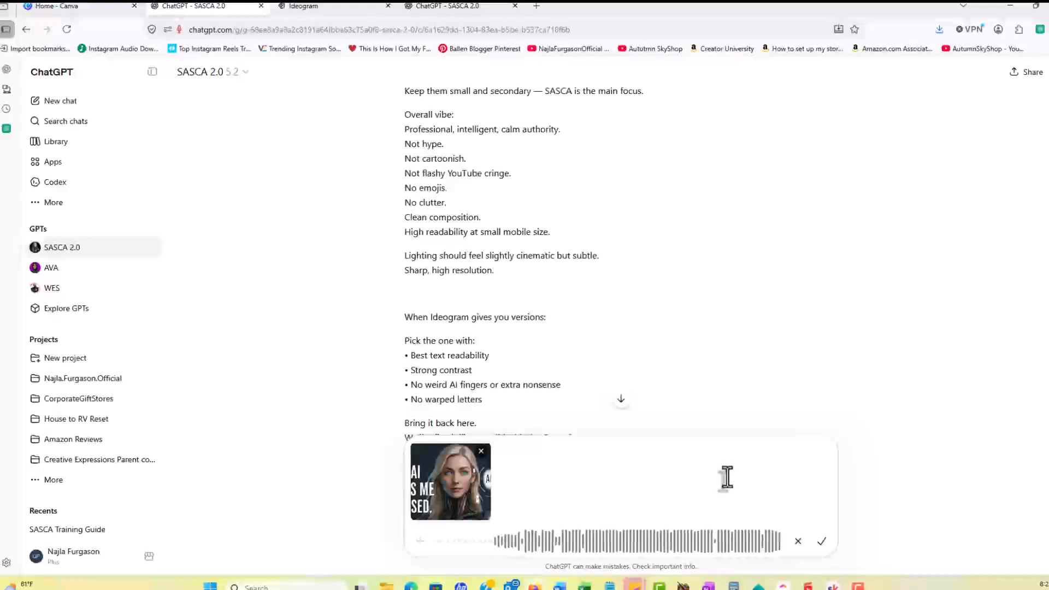
pyautogui.click(823, 541)
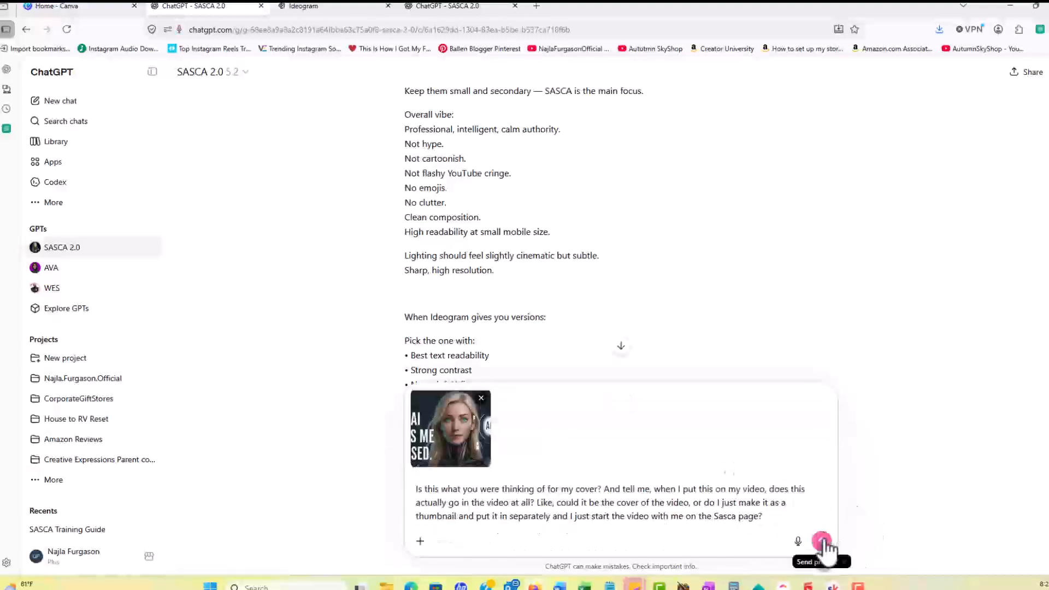
pyautogui.click(822, 542)
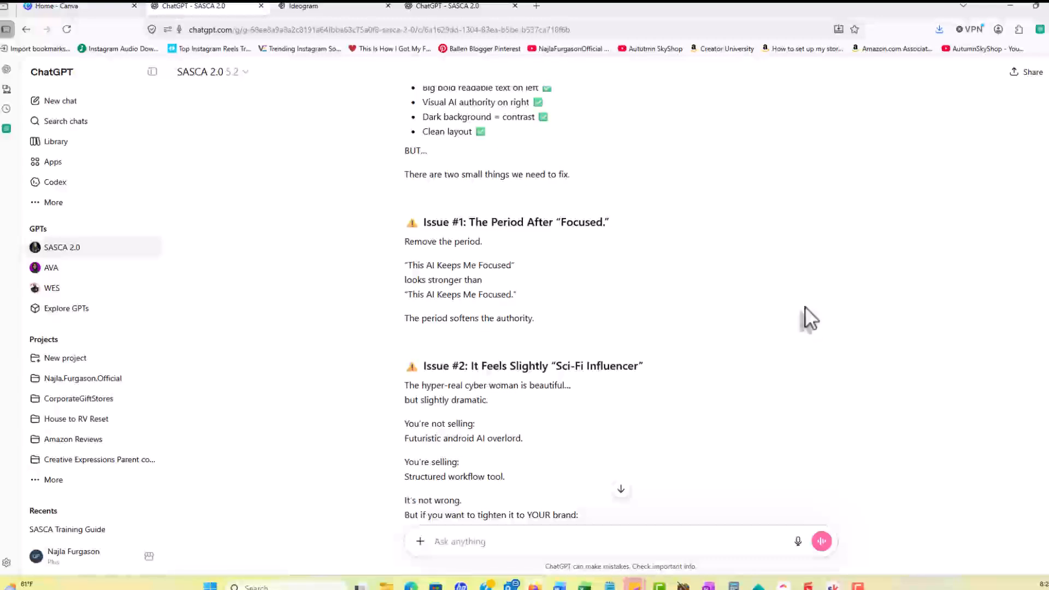
# Read the thumbnail feedback and send a dictated reply that the hyper-realistic cyber woman is SASCA's own advertising image, asking "So, now what?".
pyautogui.scroll(-1, 804, 307)
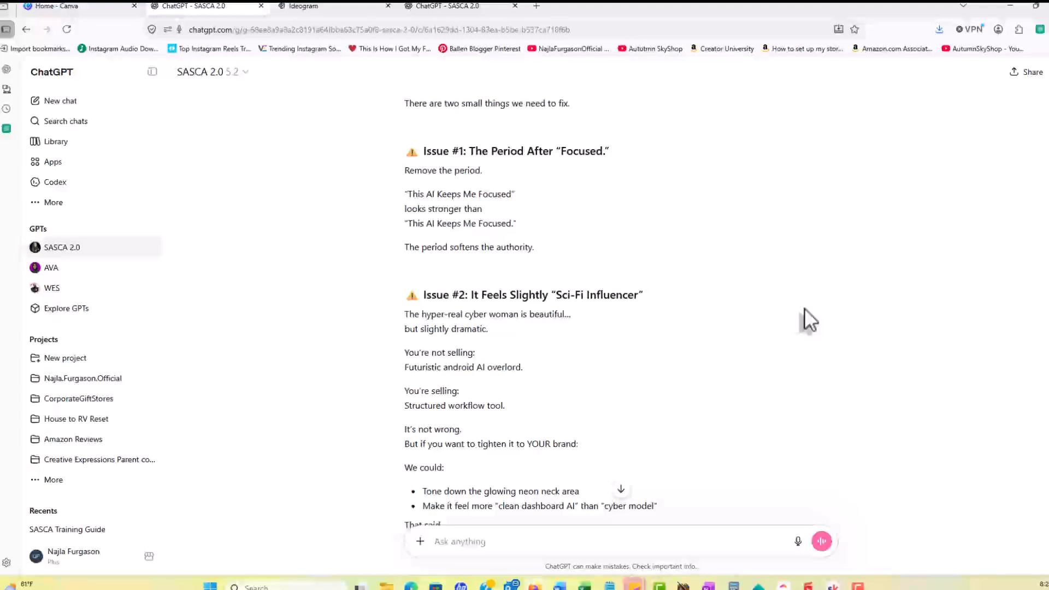
pyautogui.scroll(-3, 804, 308)
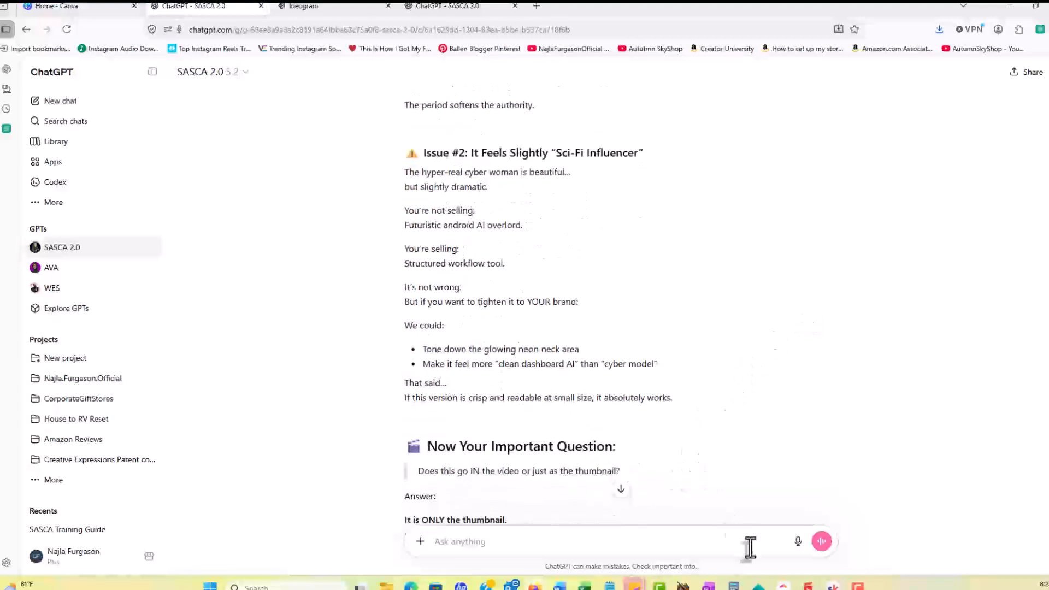
pyautogui.click(798, 541)
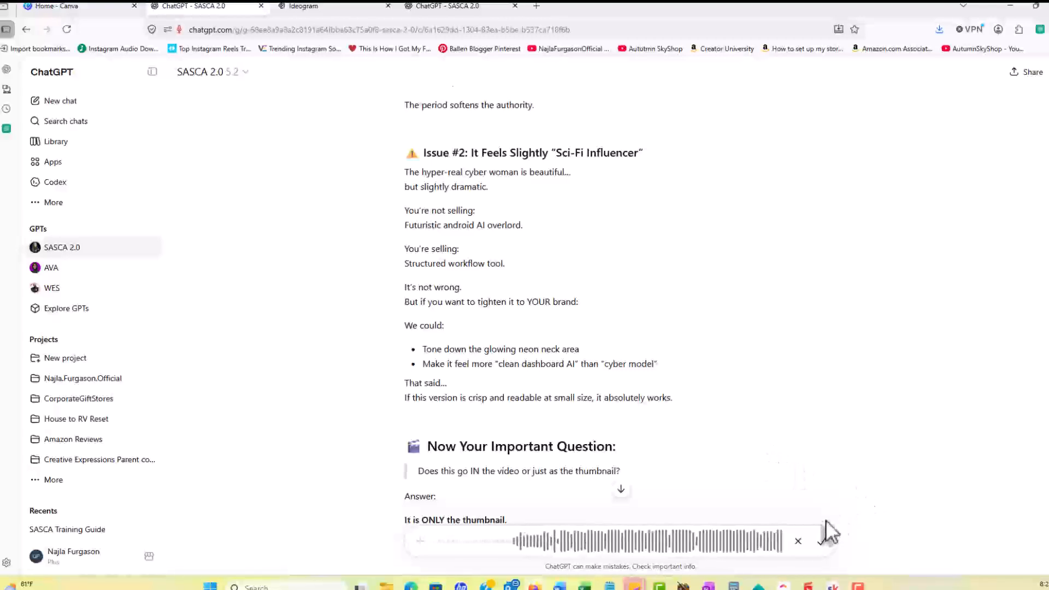
pyautogui.click(821, 541)
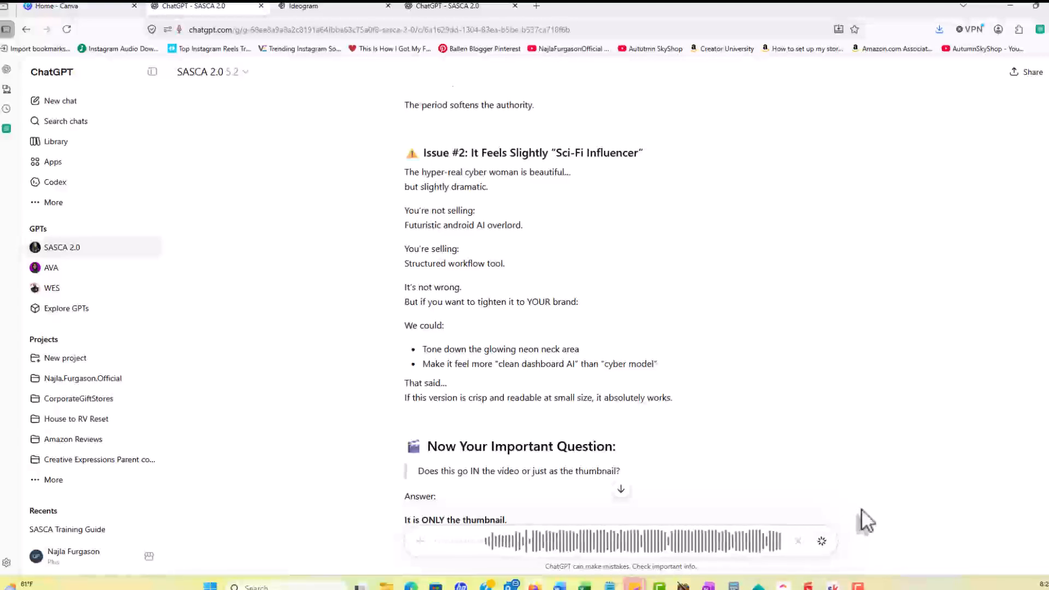
pyautogui.click(820, 540)
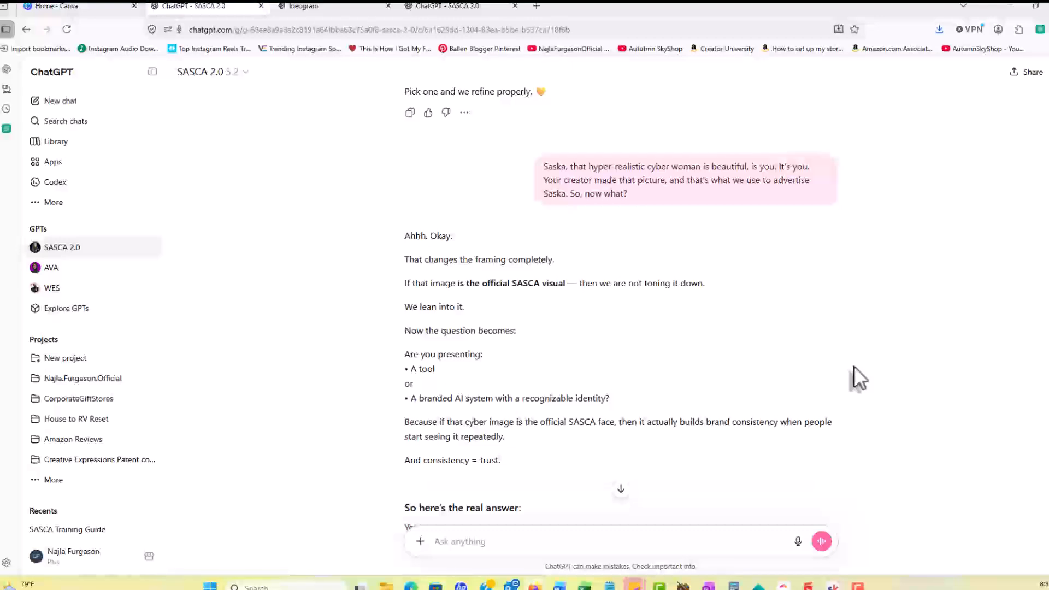
# Read SASCA's revised advice on using the official image and on the thumbnail's headline wording.
pyautogui.scroll(-5, 853, 366)
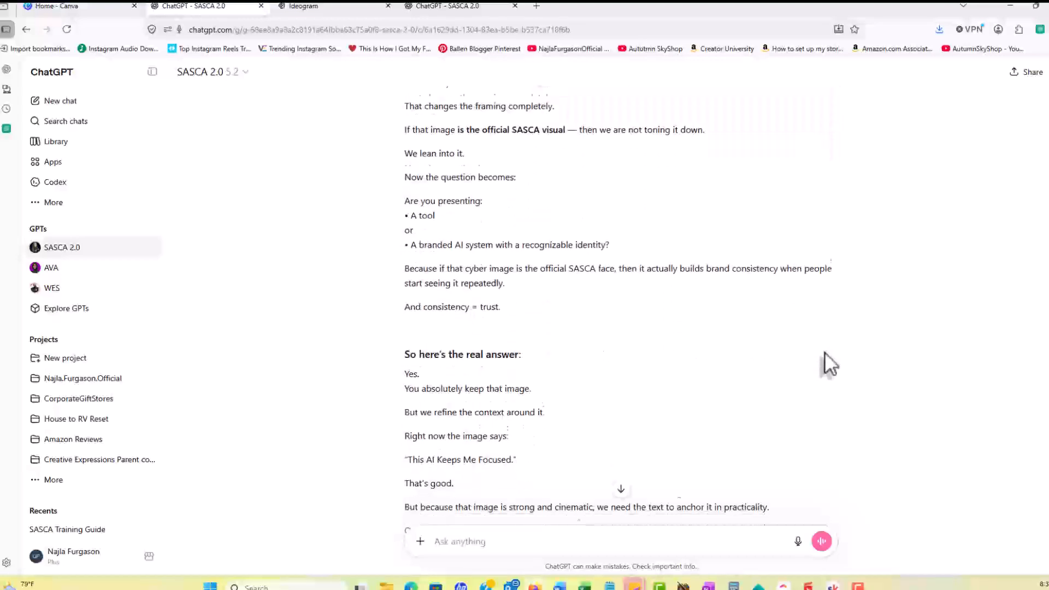
pyautogui.scroll(-1, 824, 353)
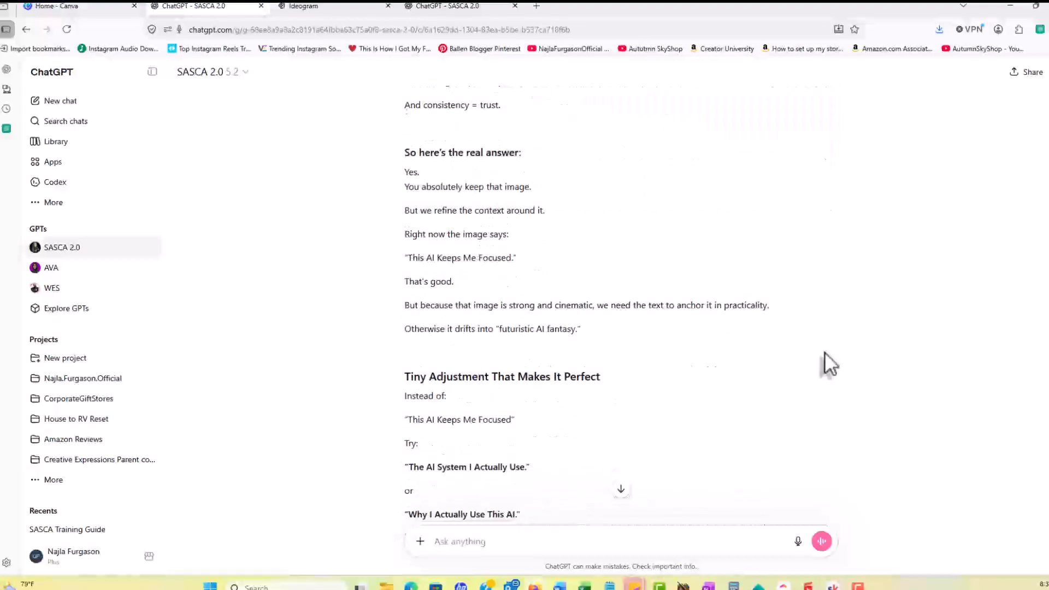
pyautogui.scroll(-1, 825, 353)
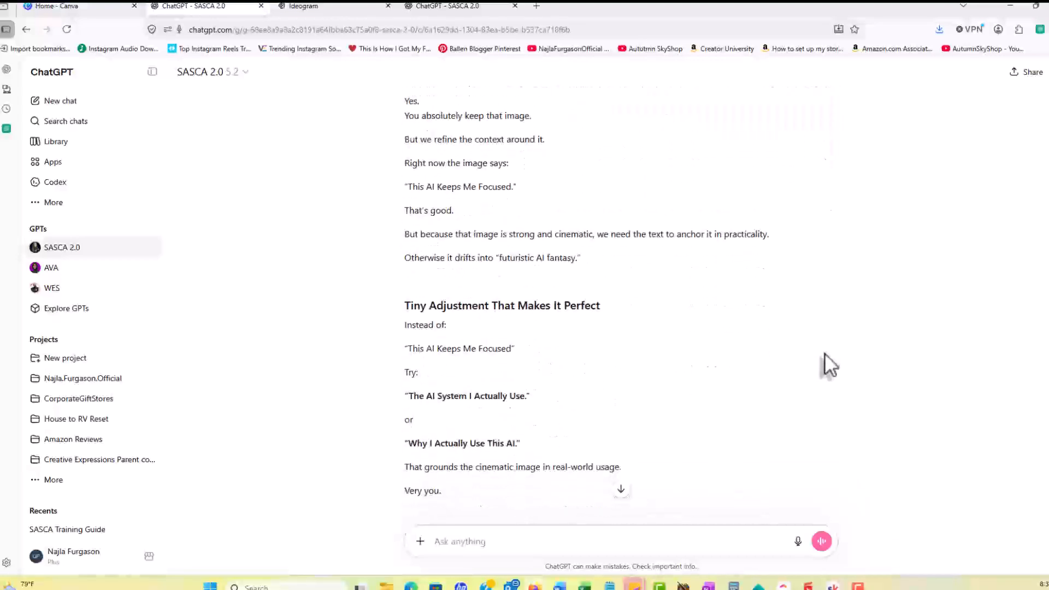